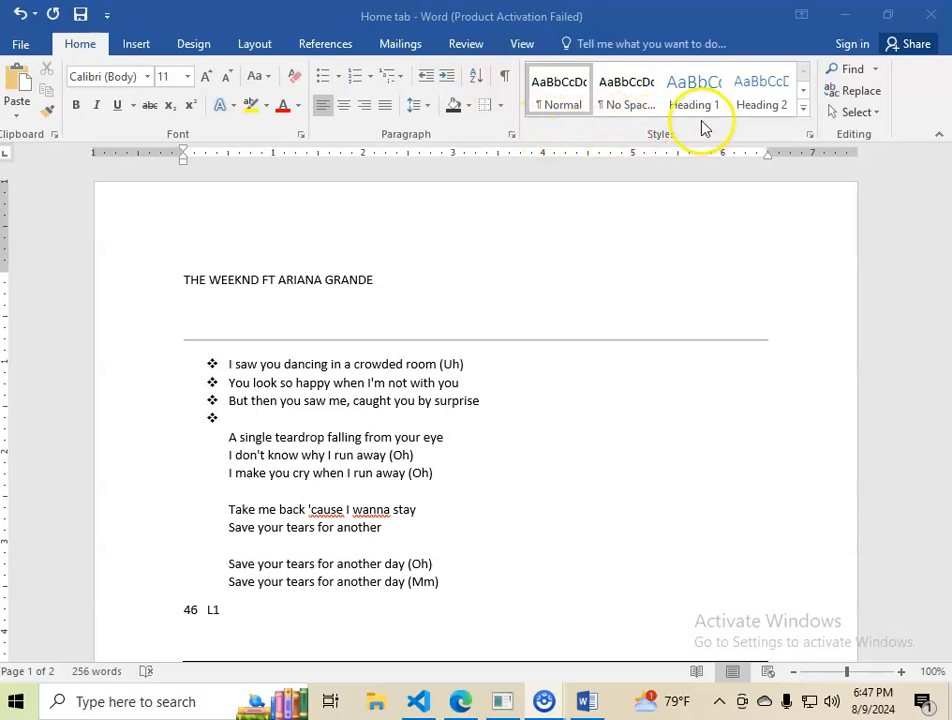
Step: Add new empty paragraphs after the Basic rights item at the end of the Constitution list
scroll(291, 451, down, 4)
scroll(291, 451, down, 12)
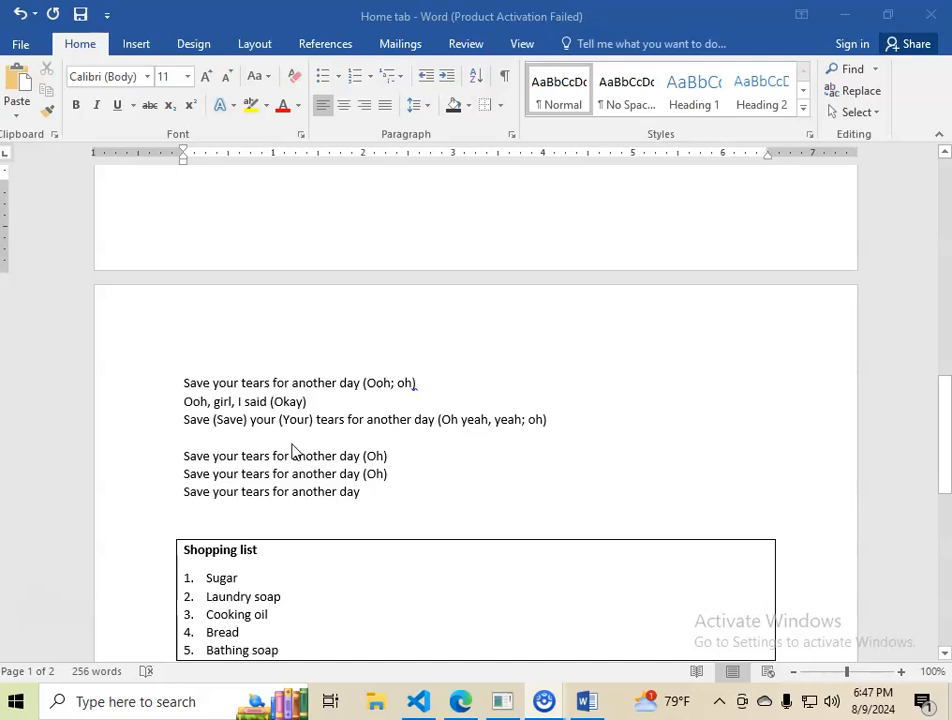
scroll(291, 451, down, 2)
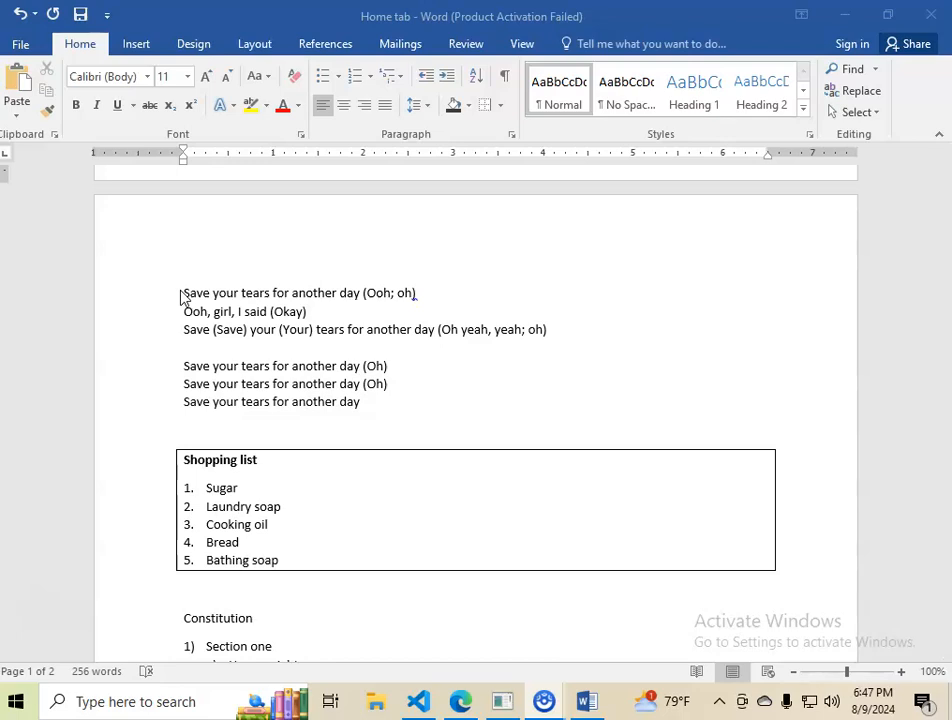
scroll(325, 463, down, 7)
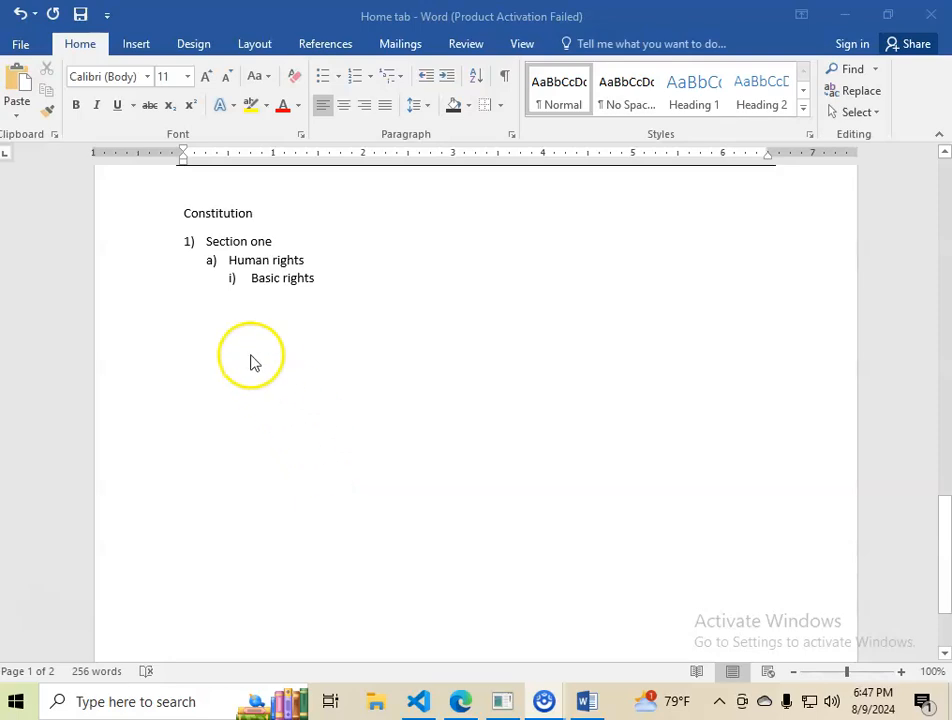
click(253, 322)
click(329, 278)
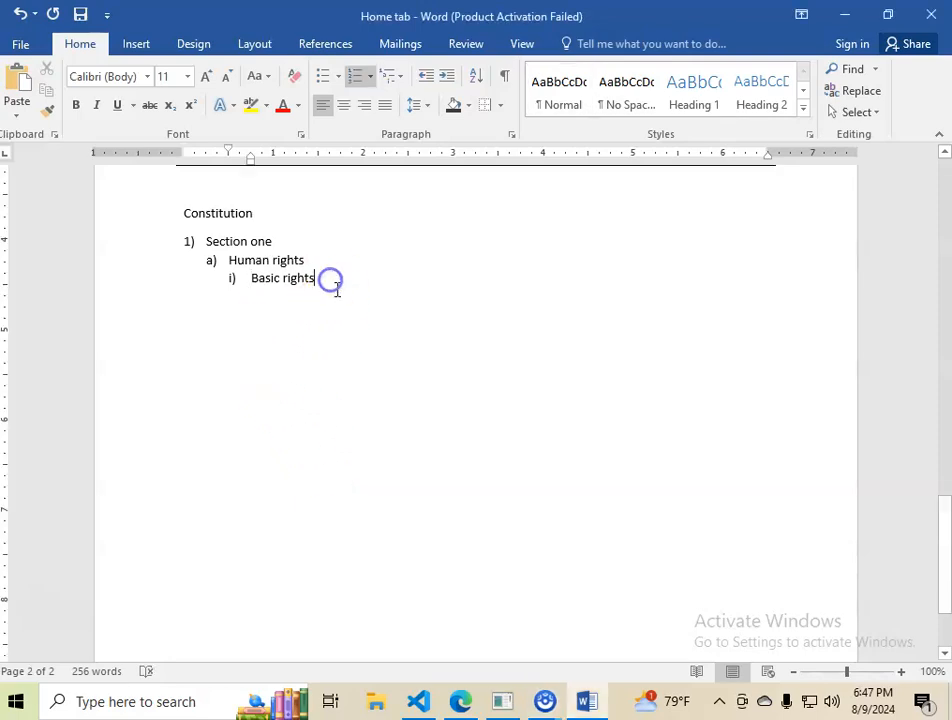
key(Return)
key(Return)
key(Return)
key(Return)
key(Return)
key(Return)
key(Return)
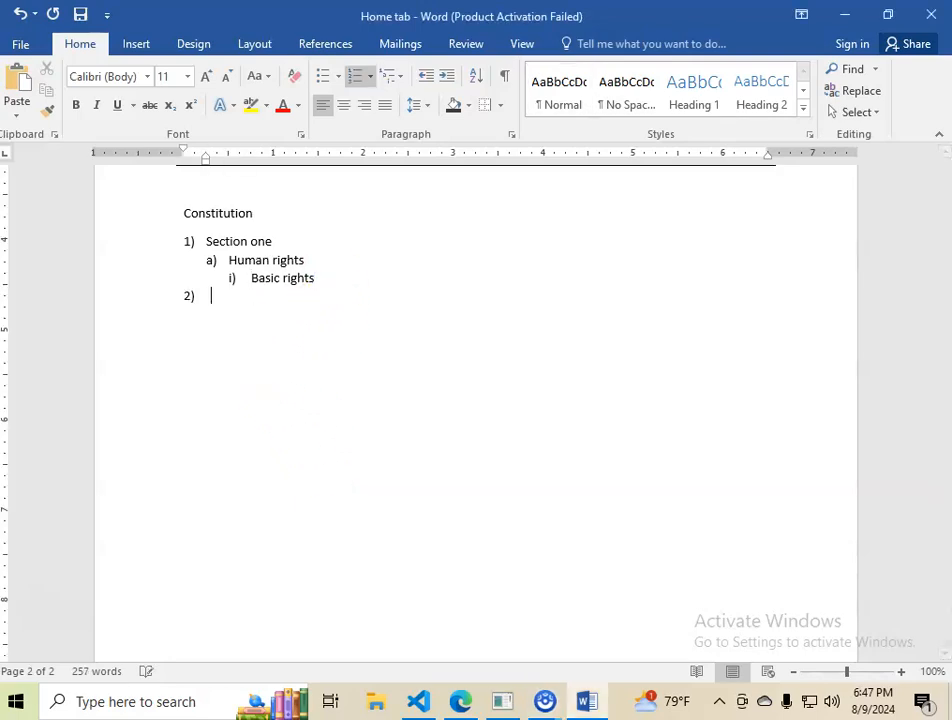
Step: Add a Heading 1 titled Trees on the empty area below the list
scroll(323, 353, down, 3)
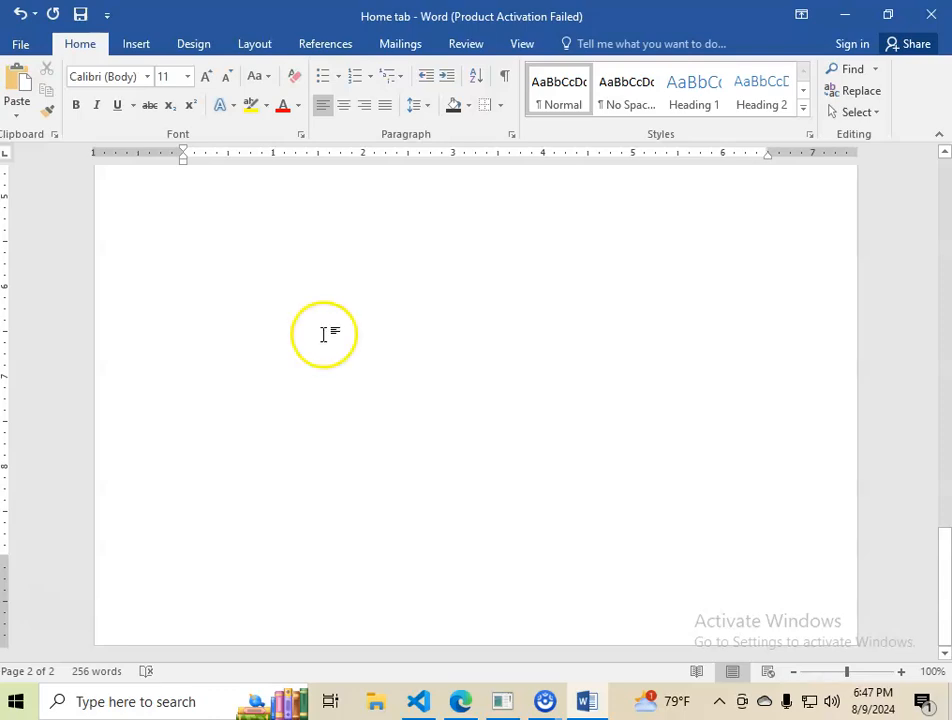
click(686, 97)
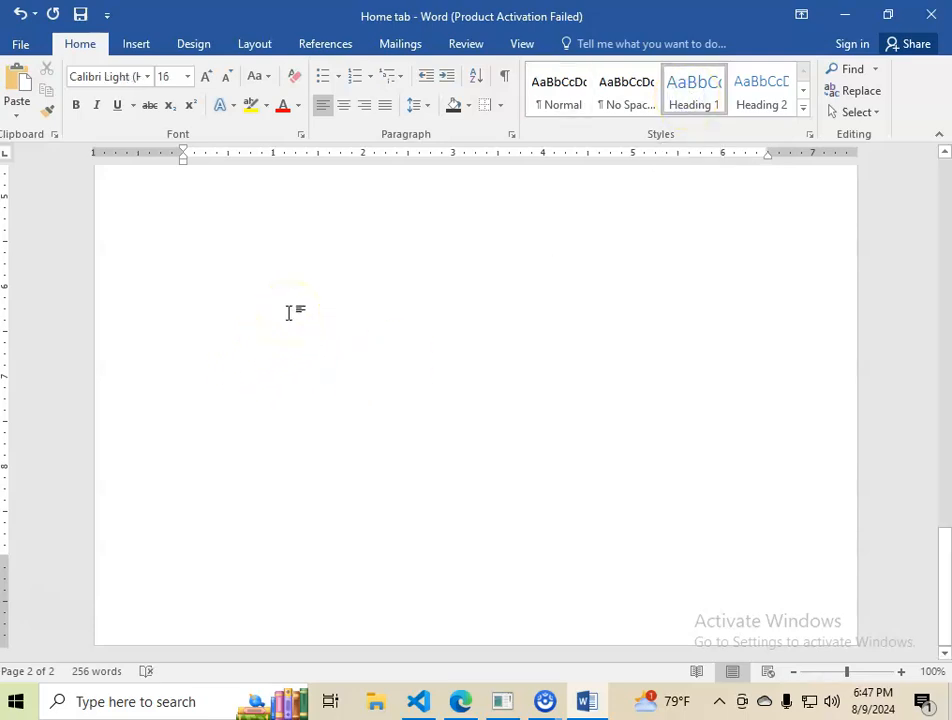
text(Trees)
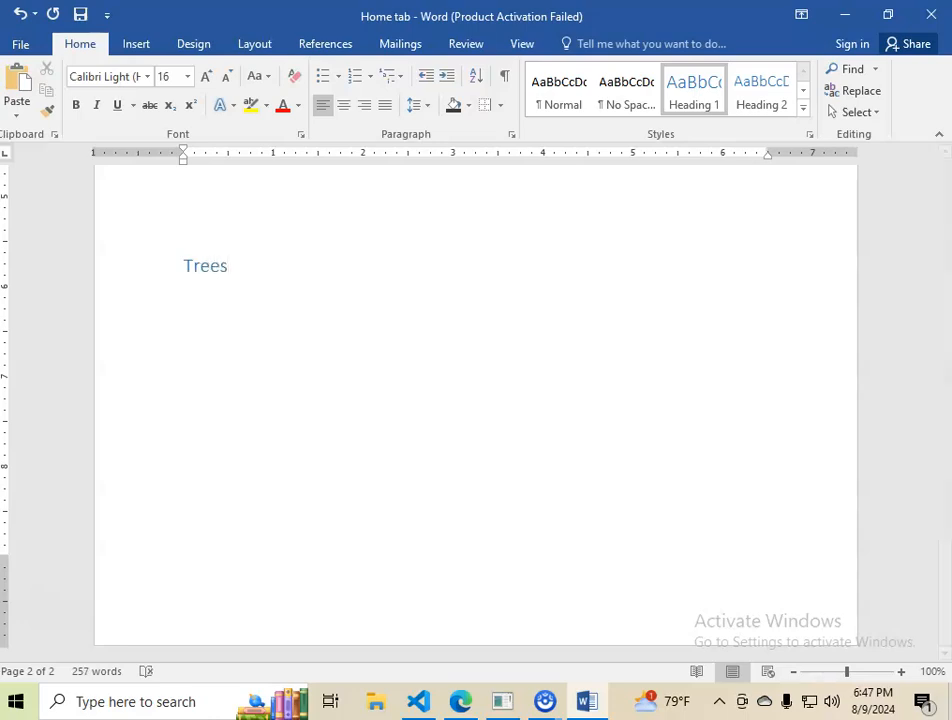
Step: Enter Acacia, Oak and Eucalyptus as separate lines under the Trees heading
click(257, 261)
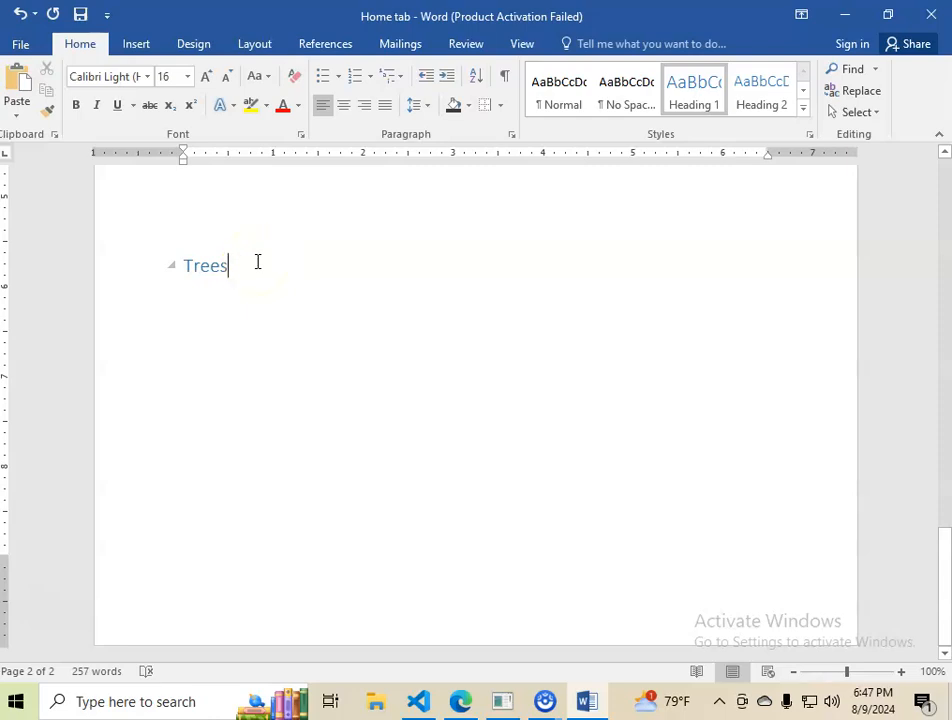
key(Return)
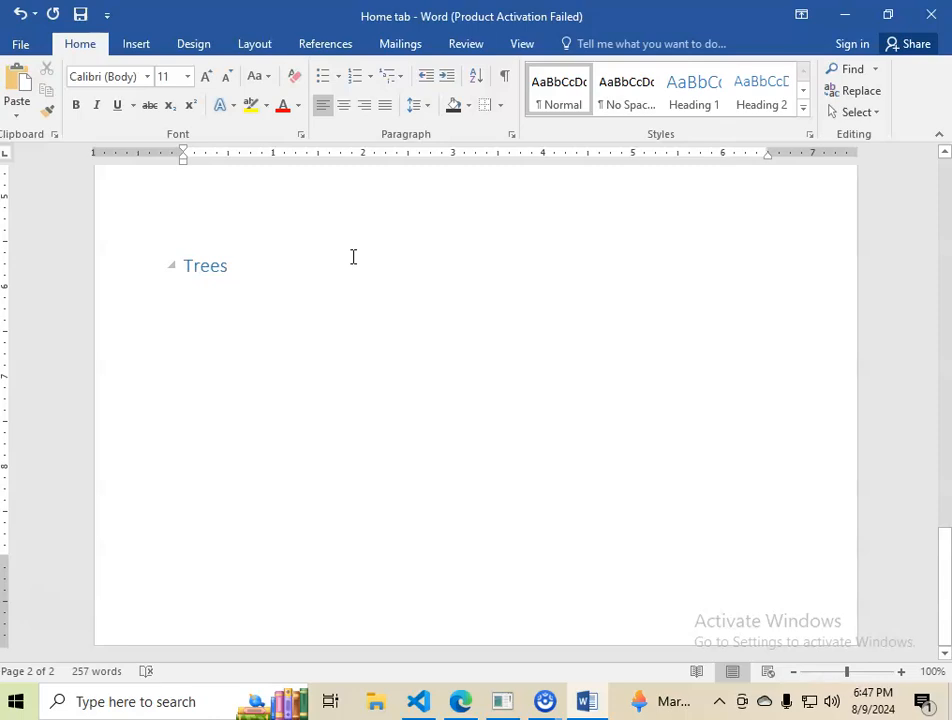
text(Aca)
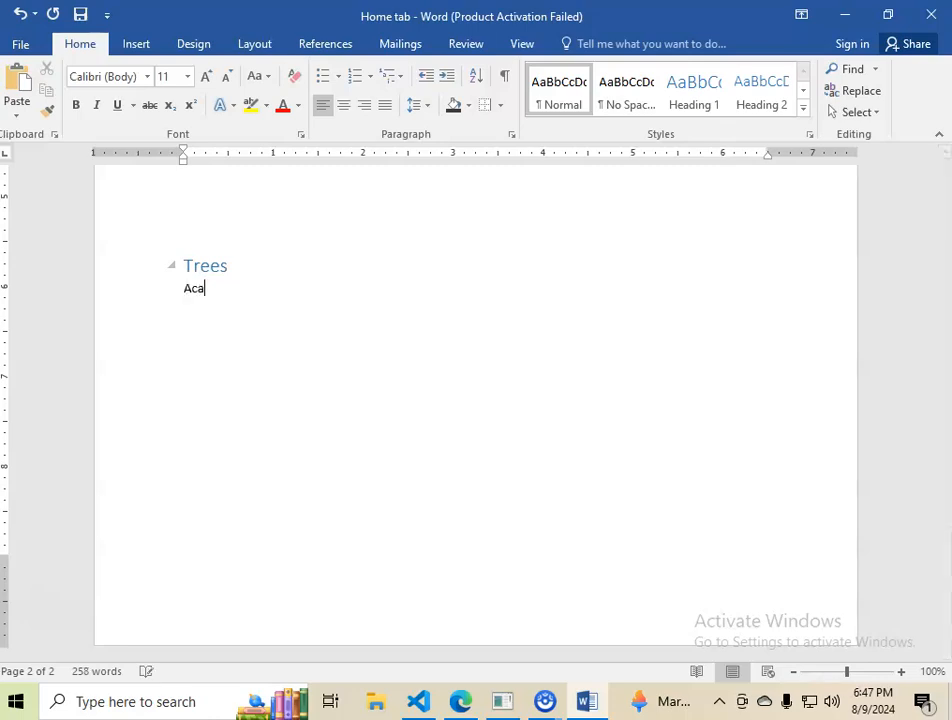
text(cia )
text(Oak)
key(Return)
text(Eucalyptus)
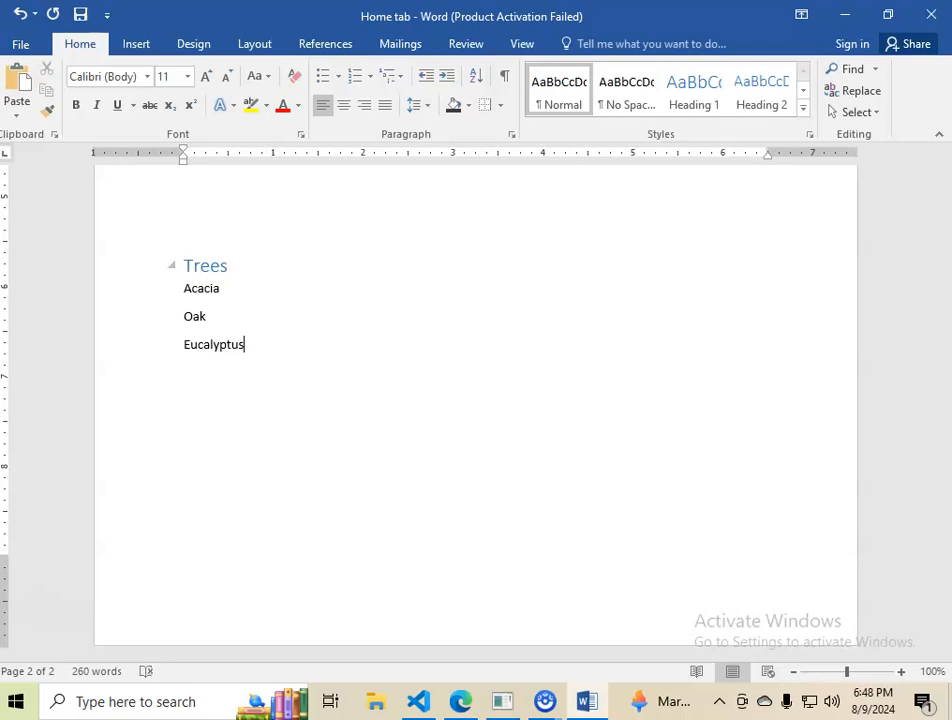
Step: Collapse the Trees heading and expand it again
click(410, 238)
click(172, 268)
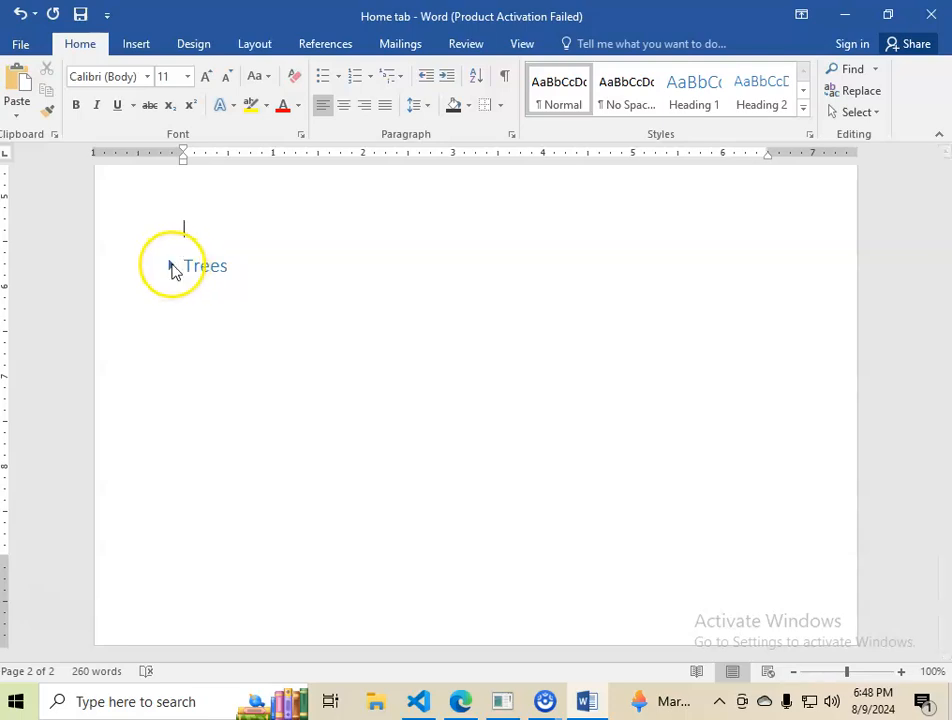
click(171, 268)
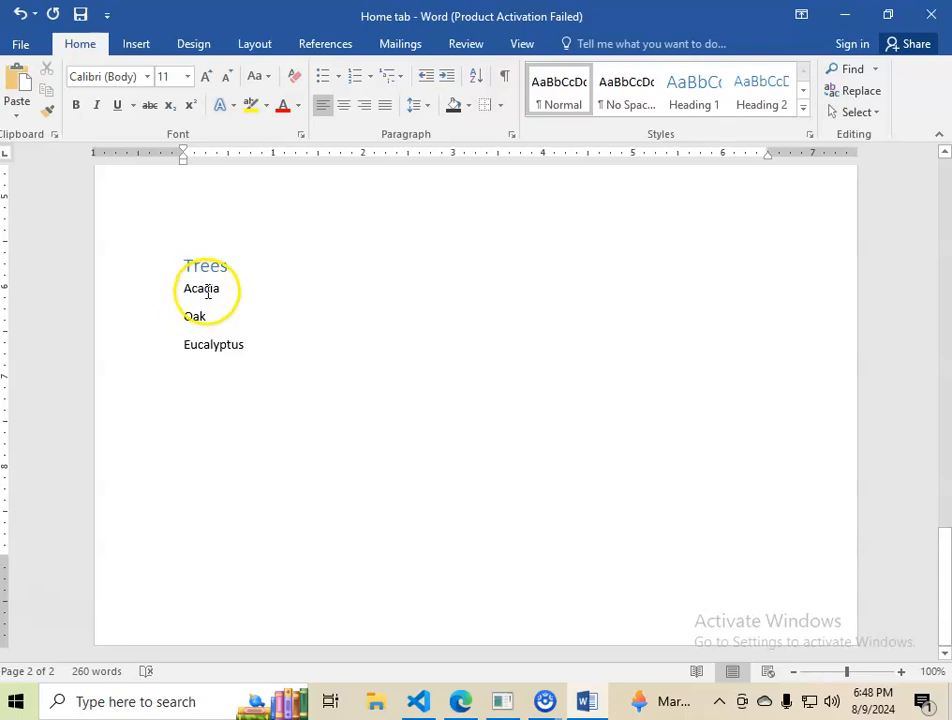
click(243, 357)
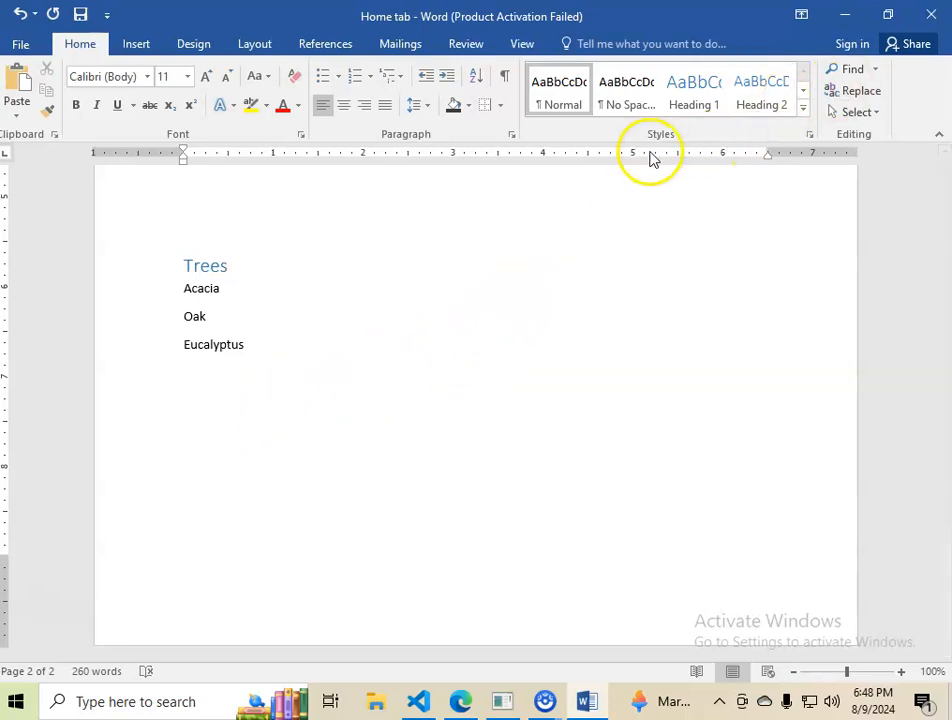
Step: Open the Navigation pane, widen it, and search the document for oak
click(849, 71)
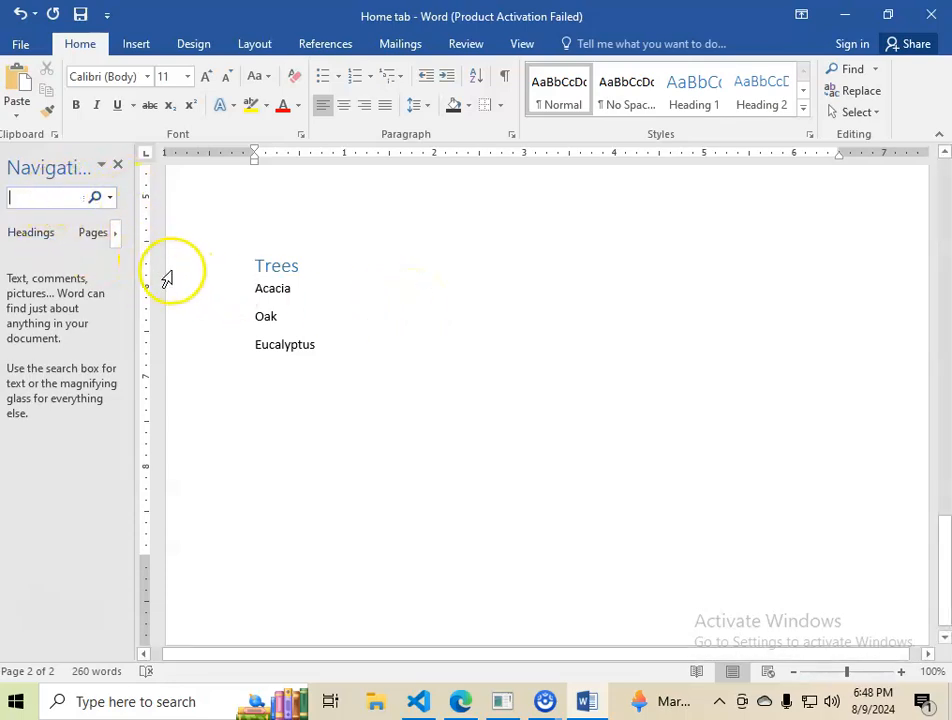
drag(134, 276, 263, 289)
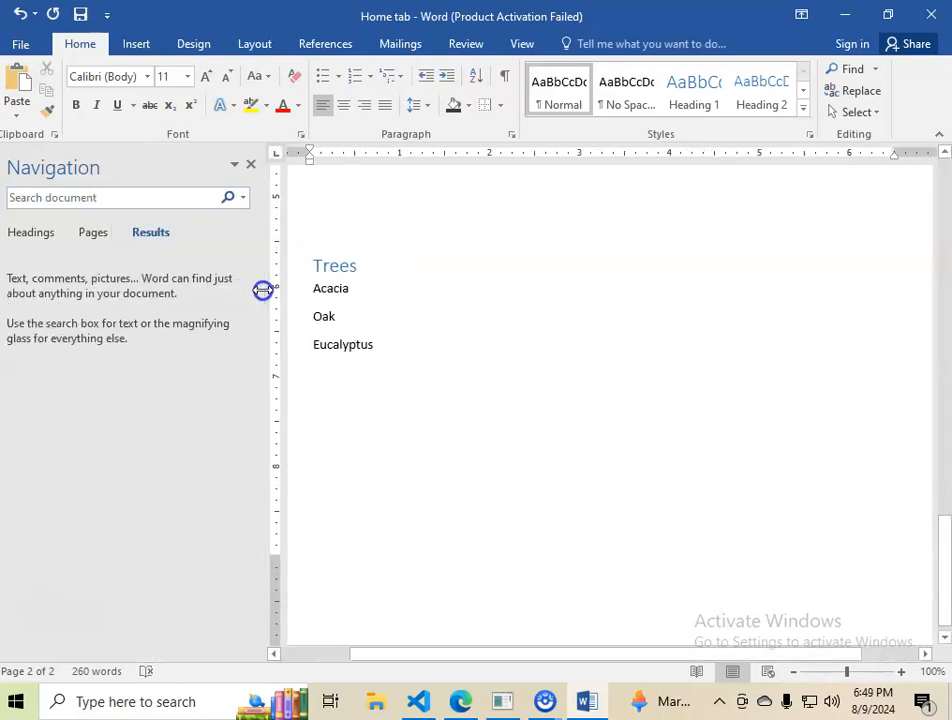
click(40, 195)
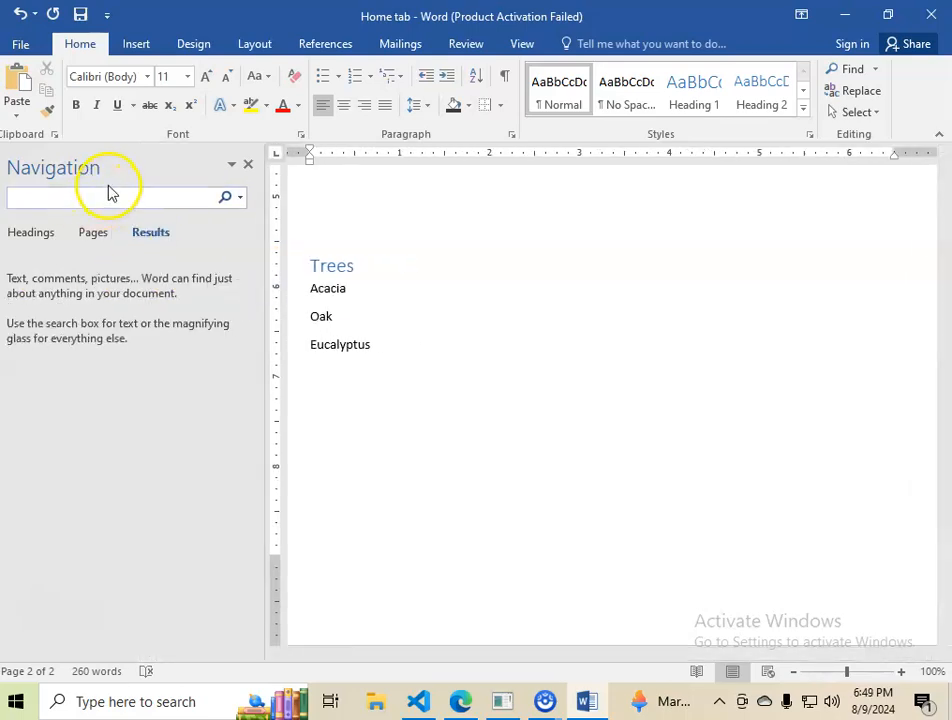
text(oak)
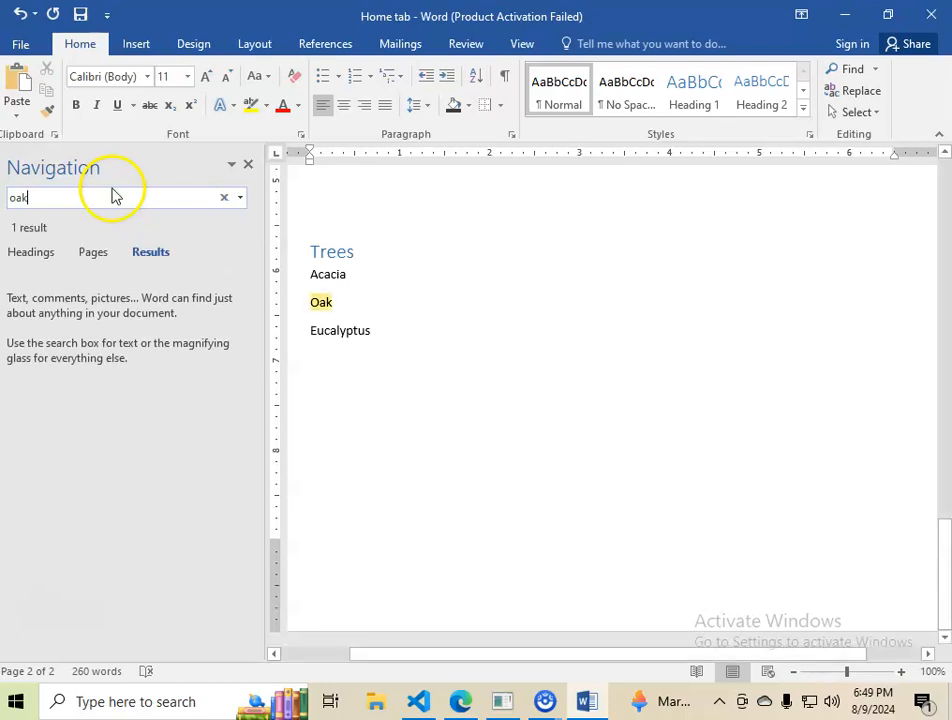
key(BackSpace)
key(BackSpace)
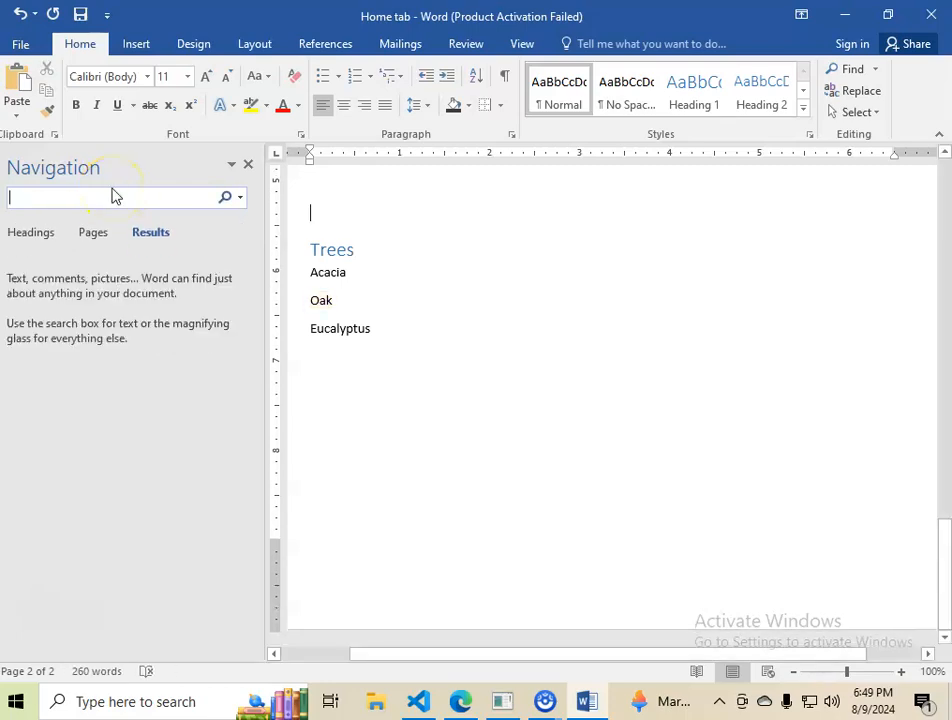
Step: Search the document for shop and then for Ariana
text(shop)
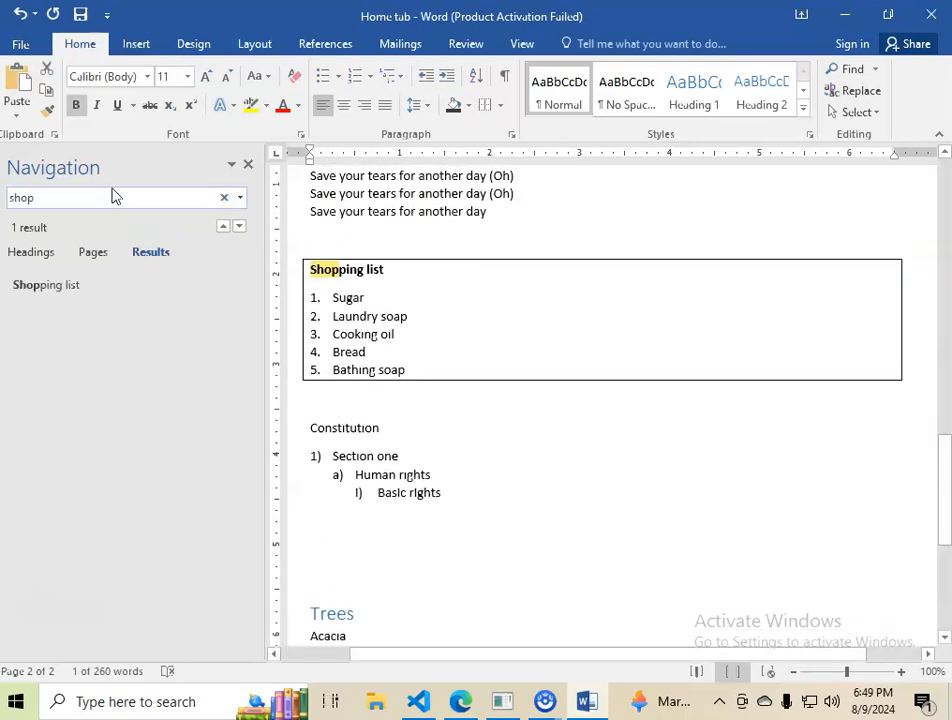
key(BackSpace)
key(BackSpace)
key(BackSpace)
key(BackSpace)
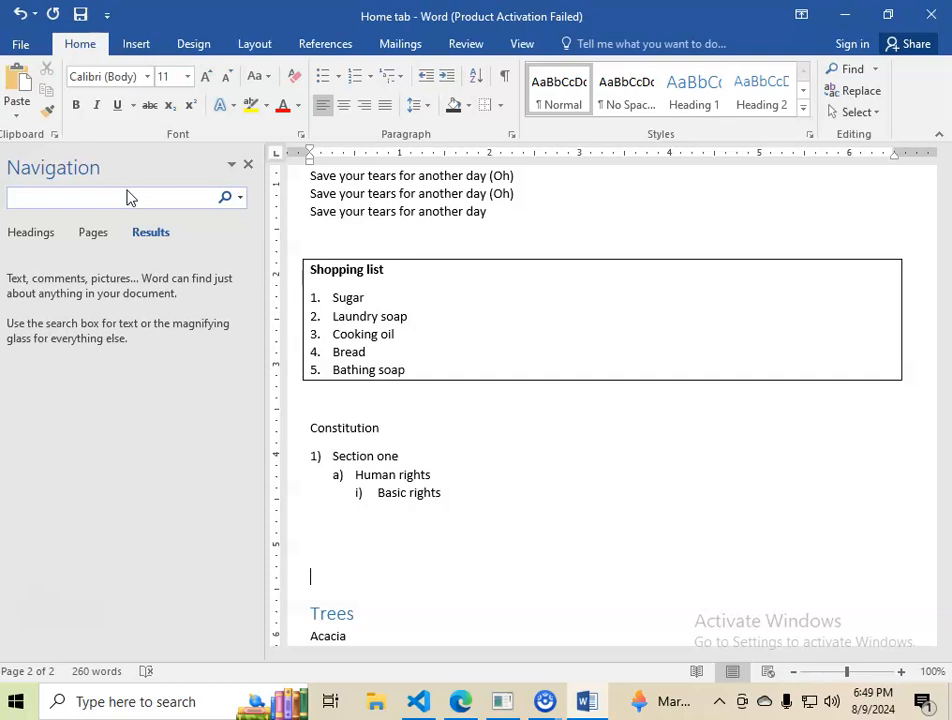
click(121, 197)
text(Ariana)
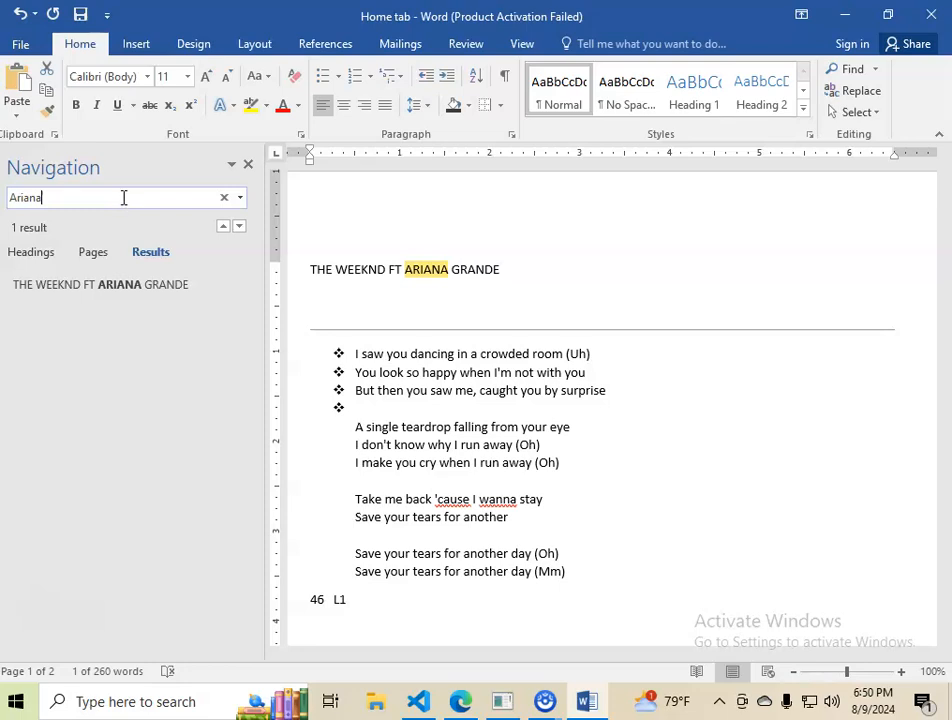
Step: Open Find and Replace with ARIANA as the search term, set Rihanna as the replacement, and find its occurrence
click(857, 91)
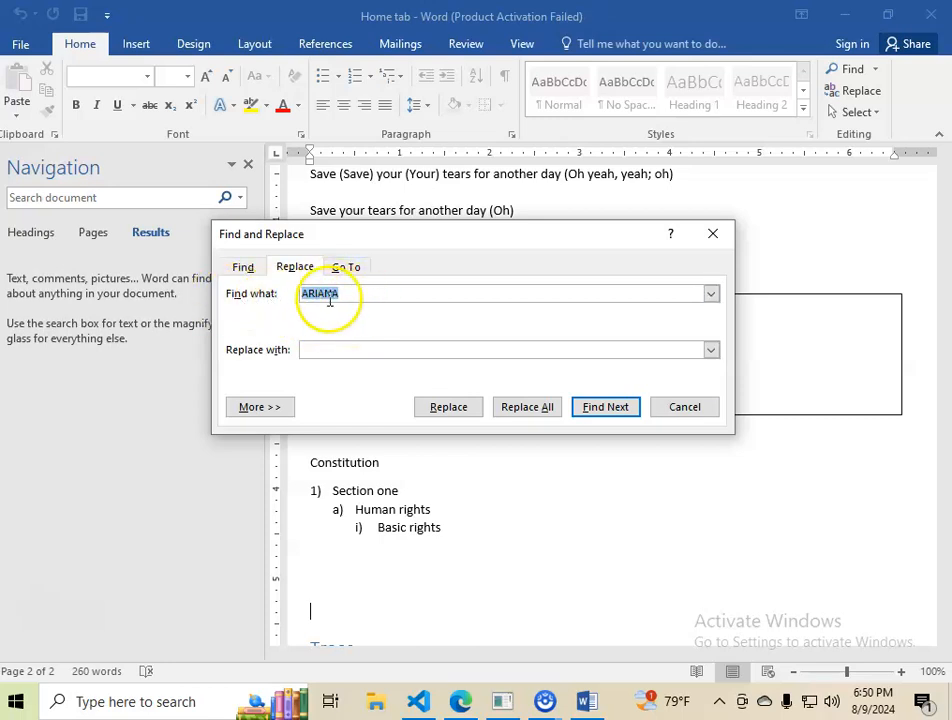
click(327, 348)
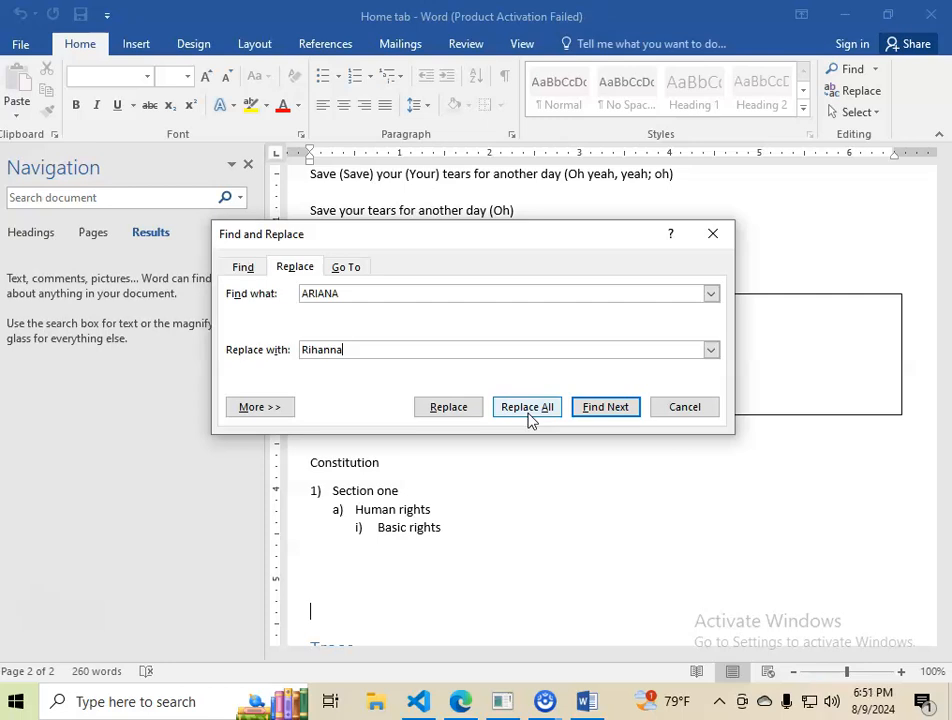
click(598, 413)
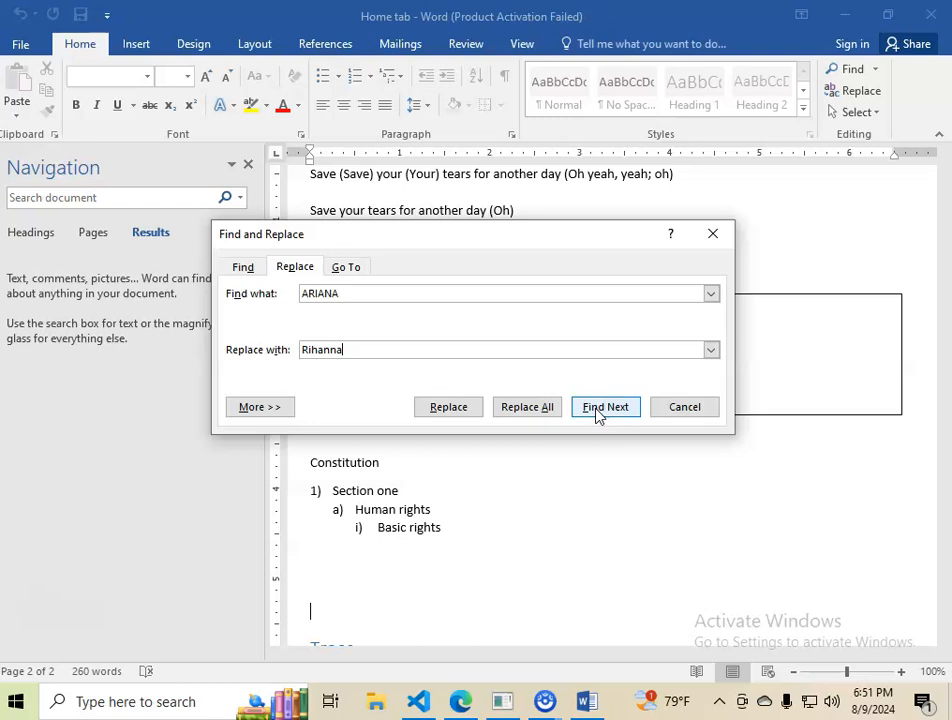
click(453, 412)
drag(342, 293, 300, 293)
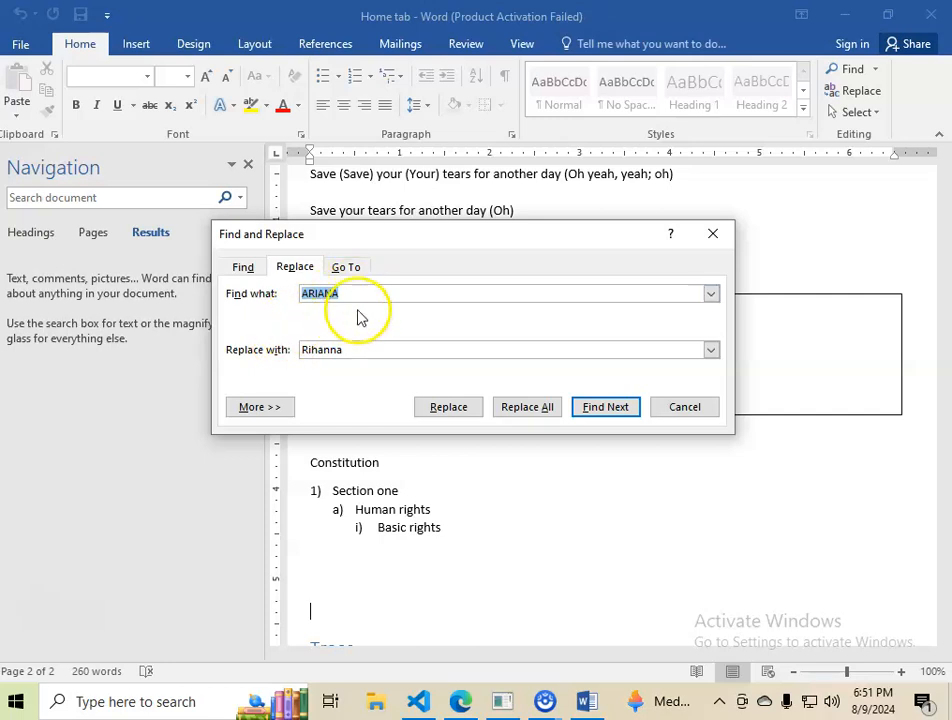
click(452, 408)
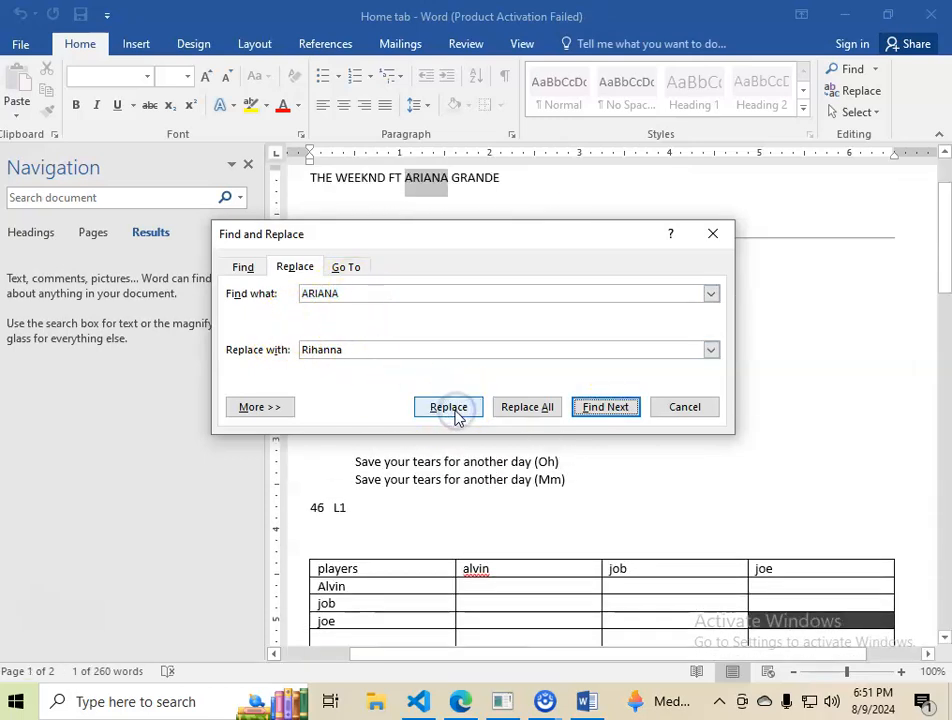
click(718, 237)
Step: Replace ARIANA in the song title line with Rihanna and close the dialog
scroll(480, 390, up, 2)
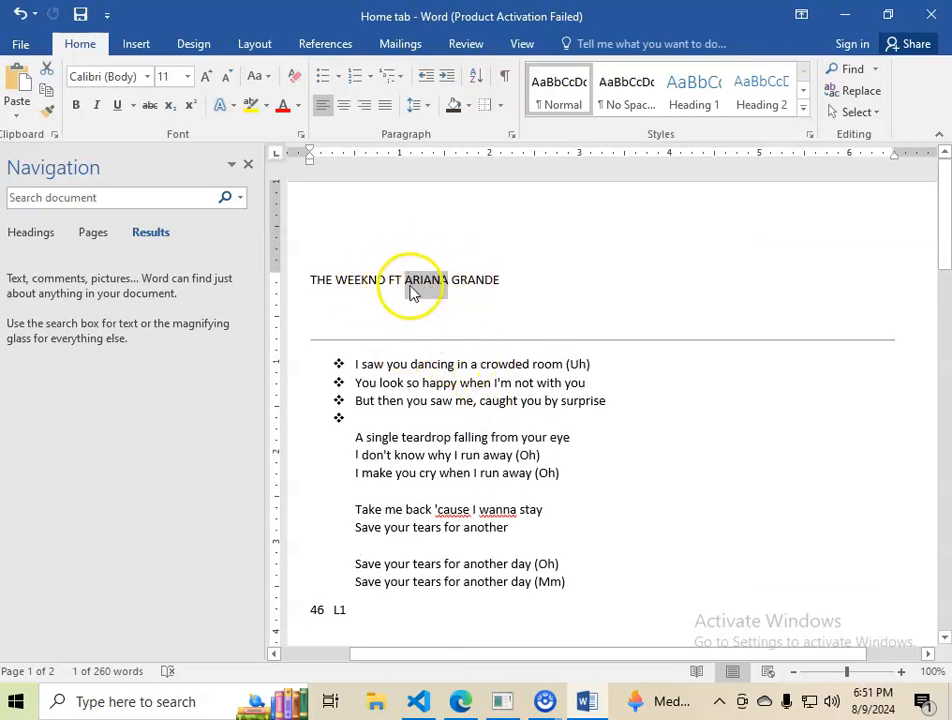
click(424, 282)
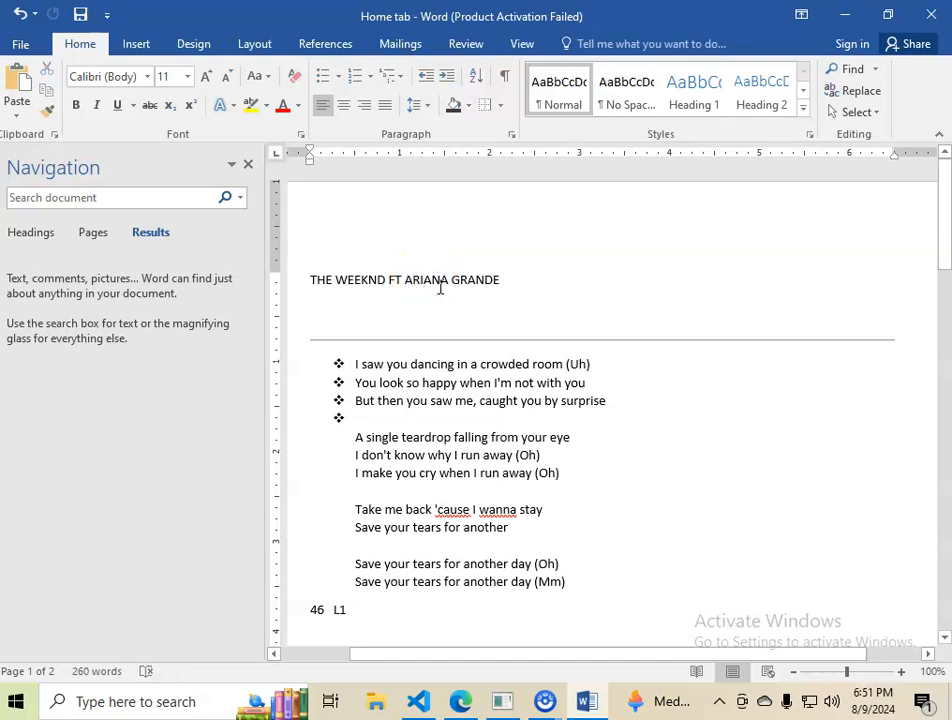
click(860, 90)
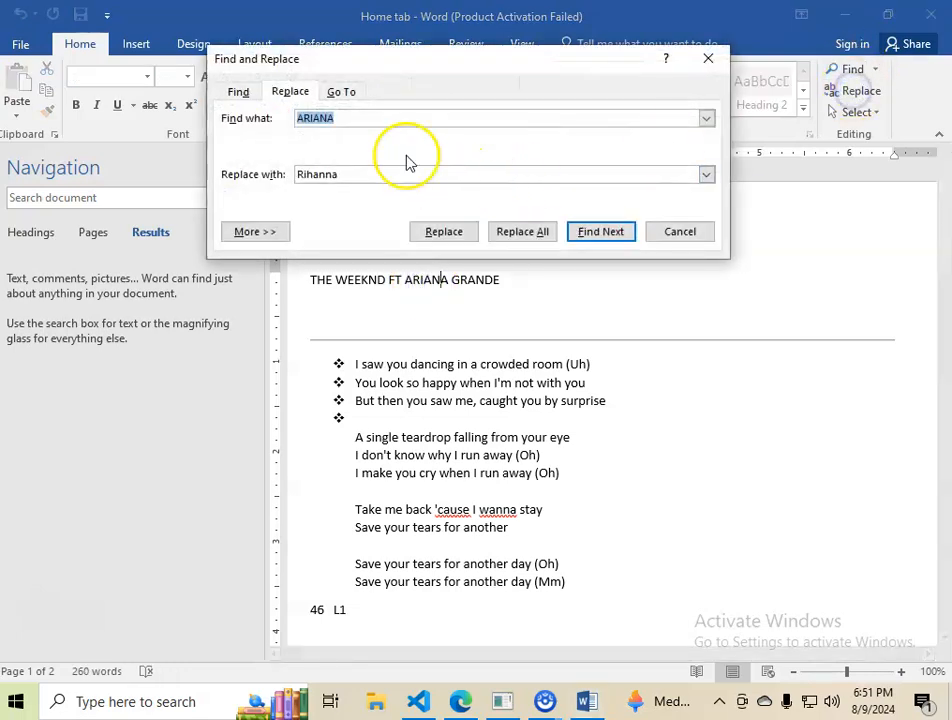
click(588, 234)
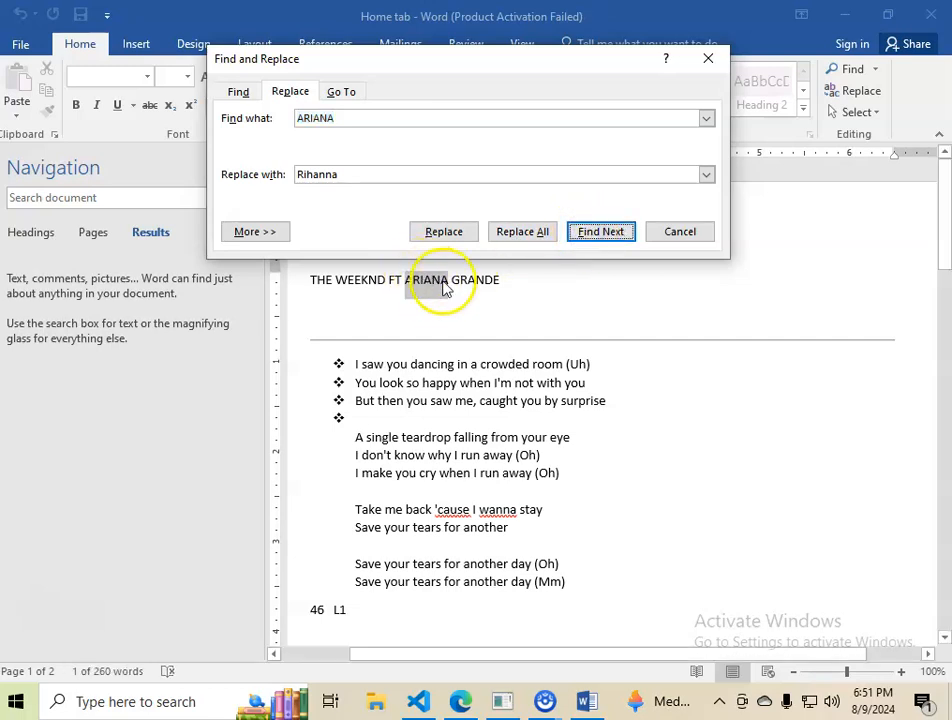
click(443, 232)
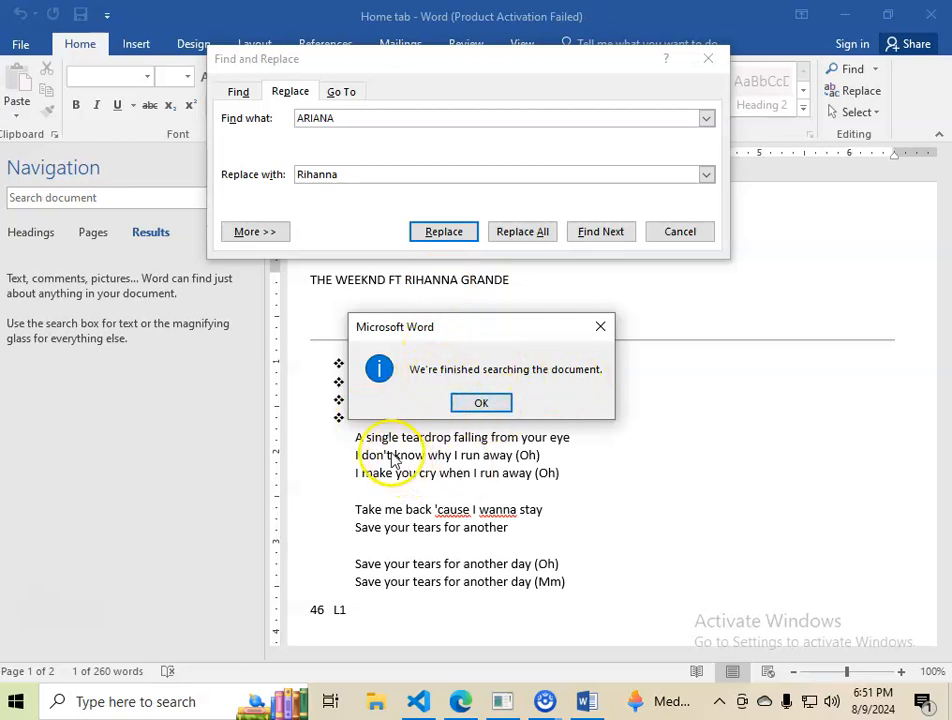
click(481, 403)
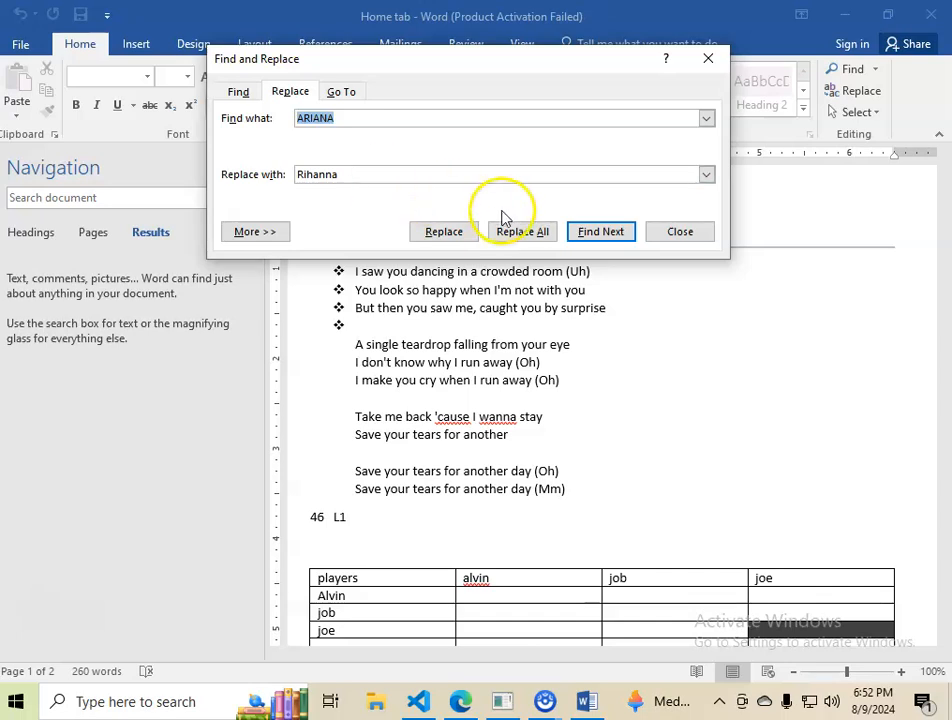
click(652, 233)
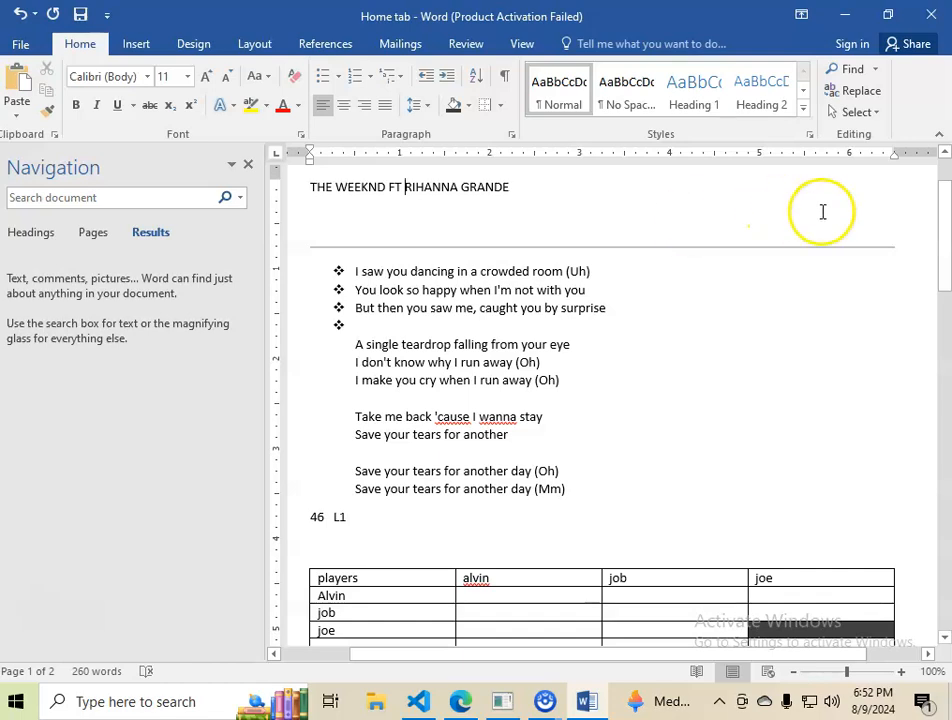
Step: Switch the pointer to Select Objects mode
click(856, 112)
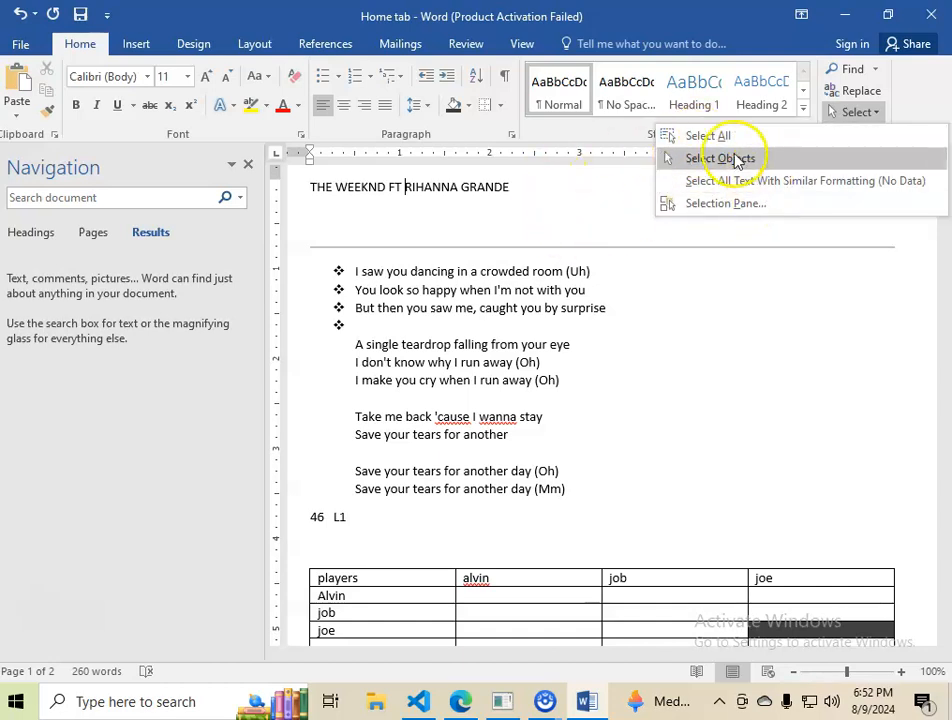
click(690, 162)
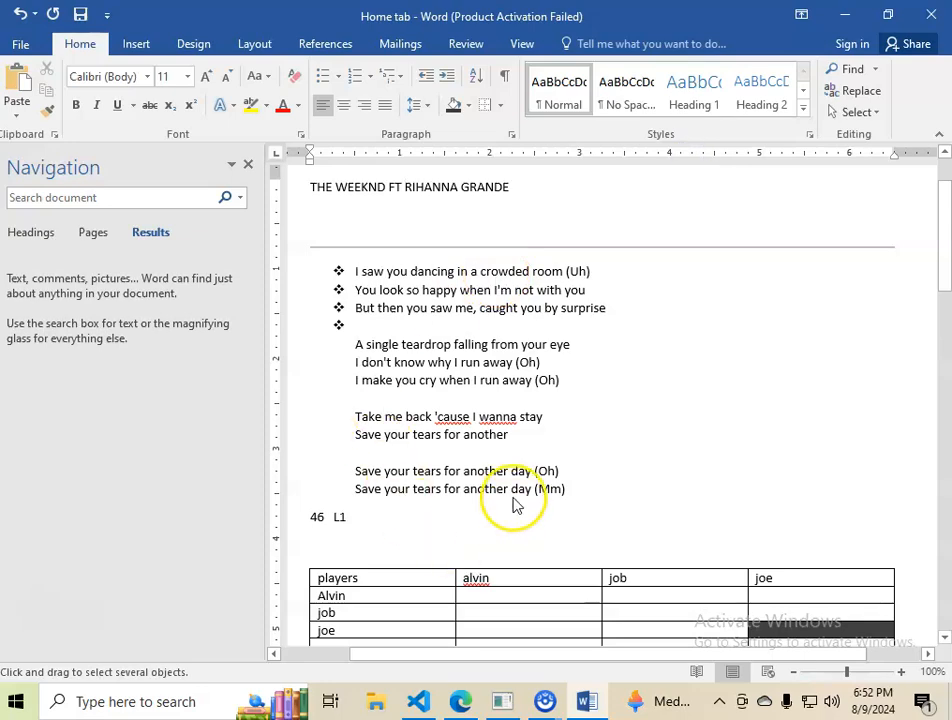
scroll(513, 504, down, 9)
scroll(513, 504, down, 15)
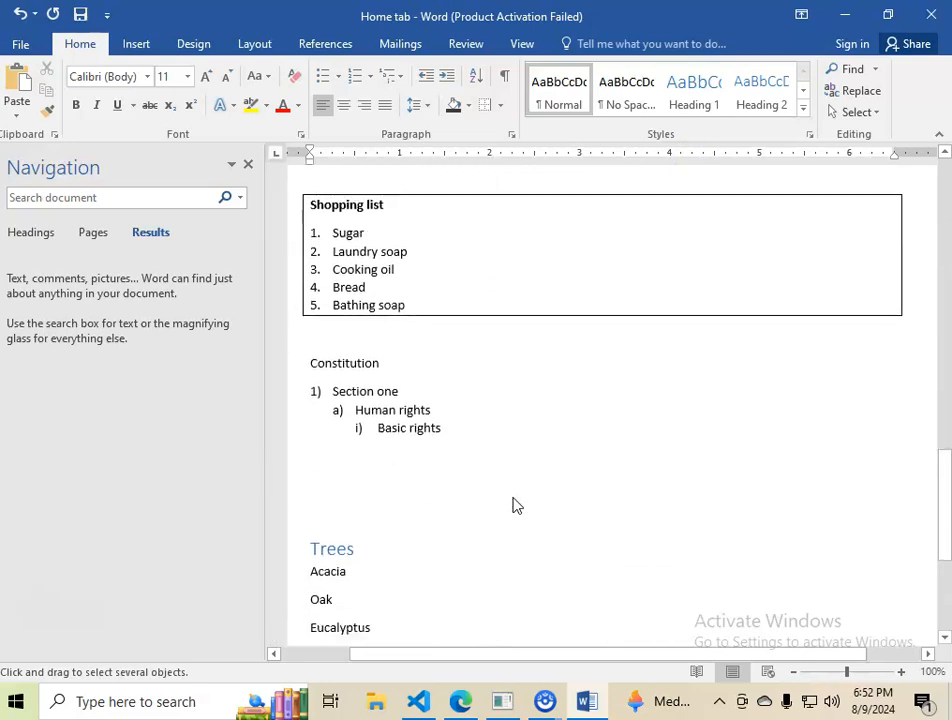
scroll(645, 498, up, 5)
scroll(645, 498, up, 15)
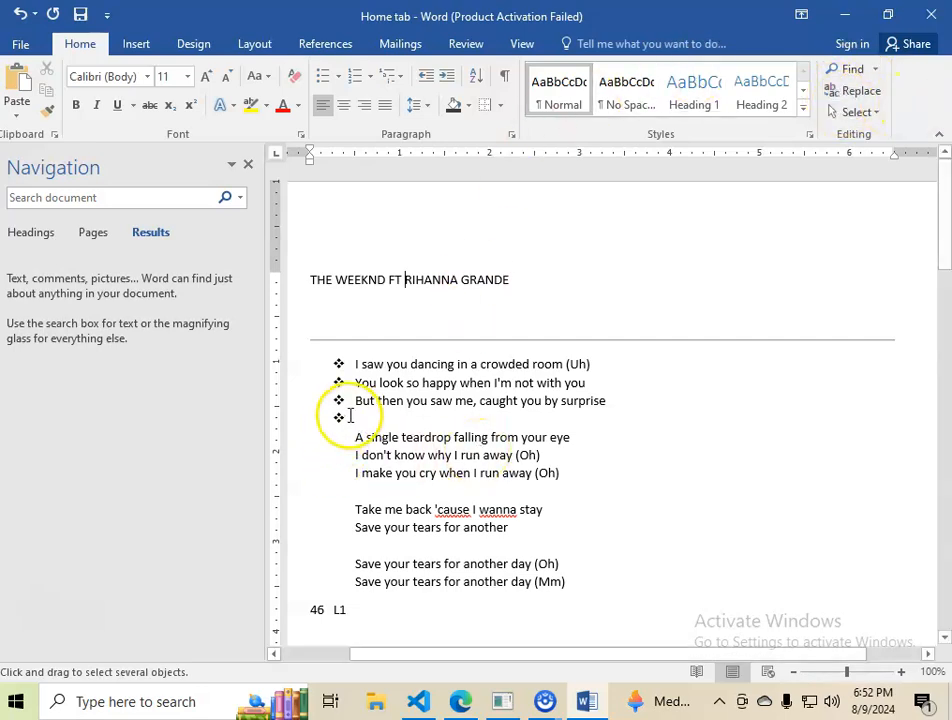
Step: Close the Navigation pane
click(248, 167)
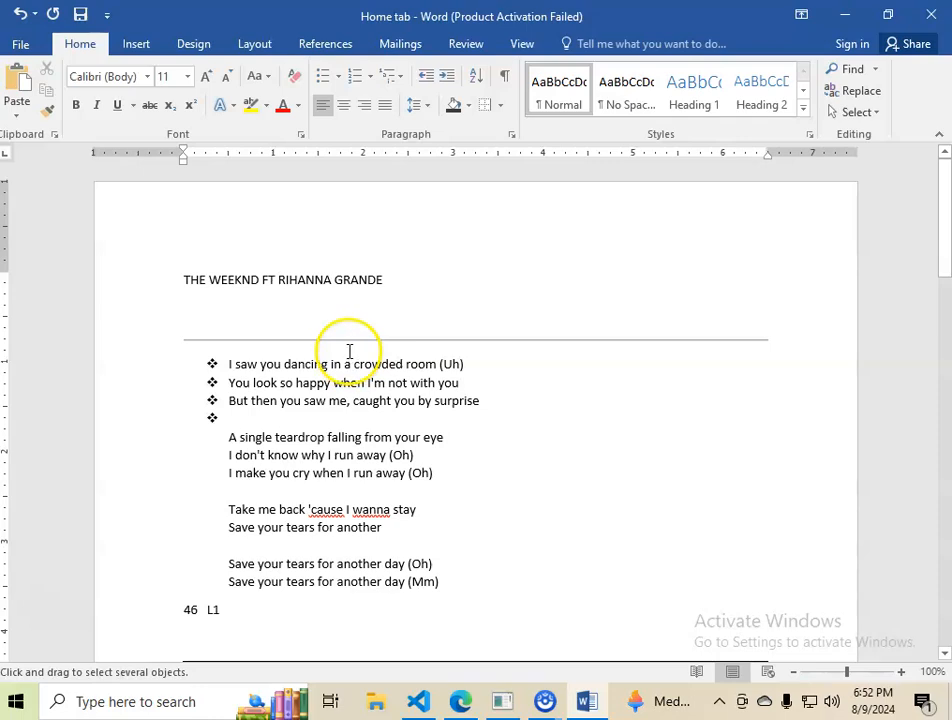
scroll(349, 360, down, 5)
scroll(350, 362, up, 5)
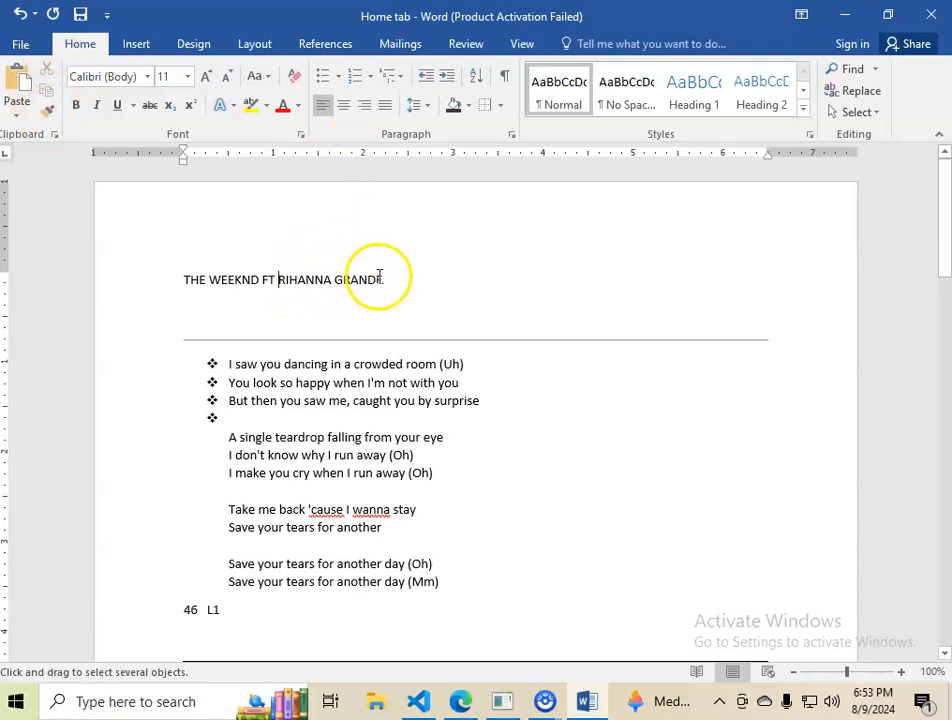
scroll(320, 390, down, 2)
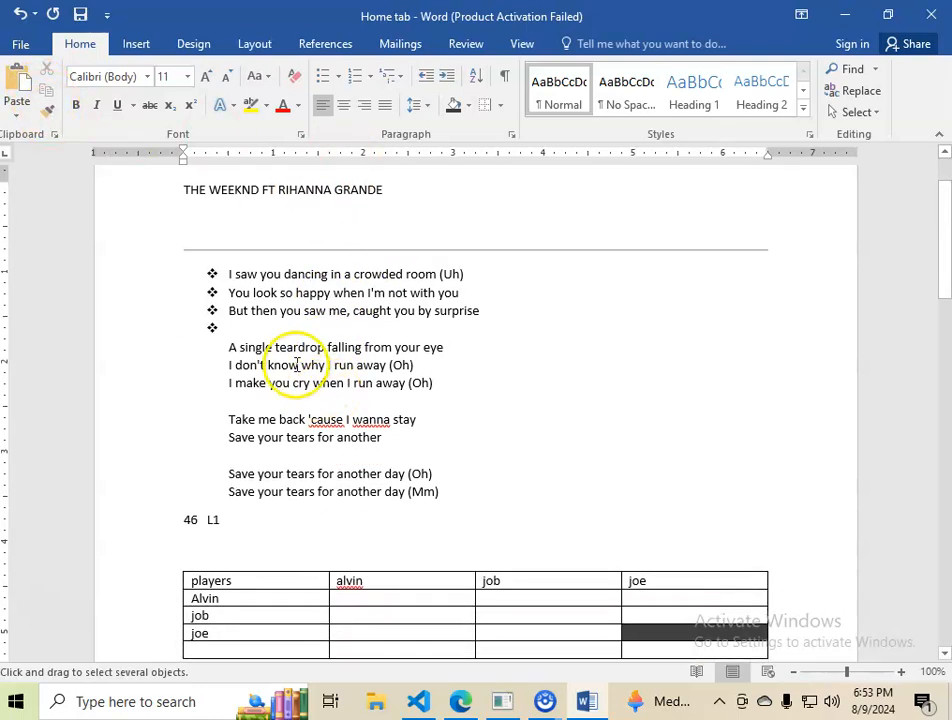
Step: Enlarge the line 'A single teardrop falling from your eye' to 14 pt and change it to UPPERCASE
drag(229, 347, 443, 347)
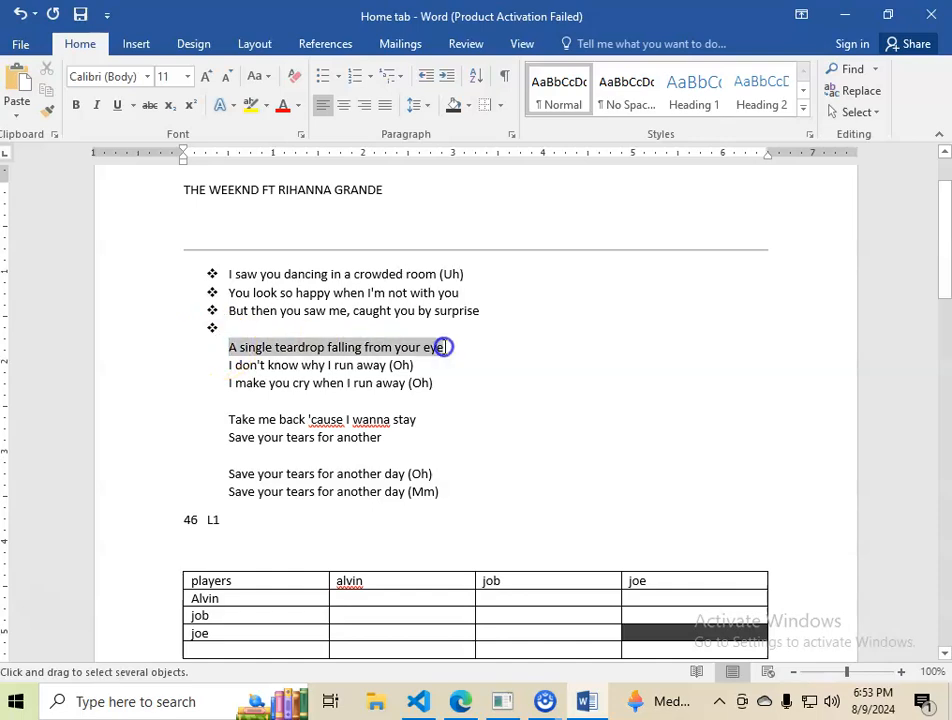
click(207, 78)
click(207, 78)
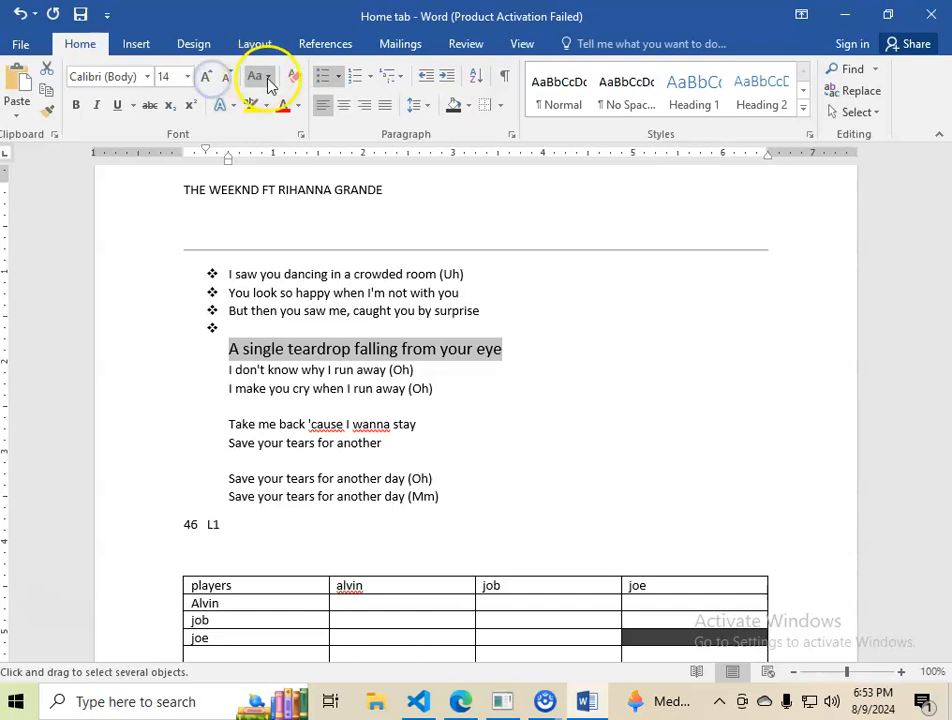
click(268, 80)
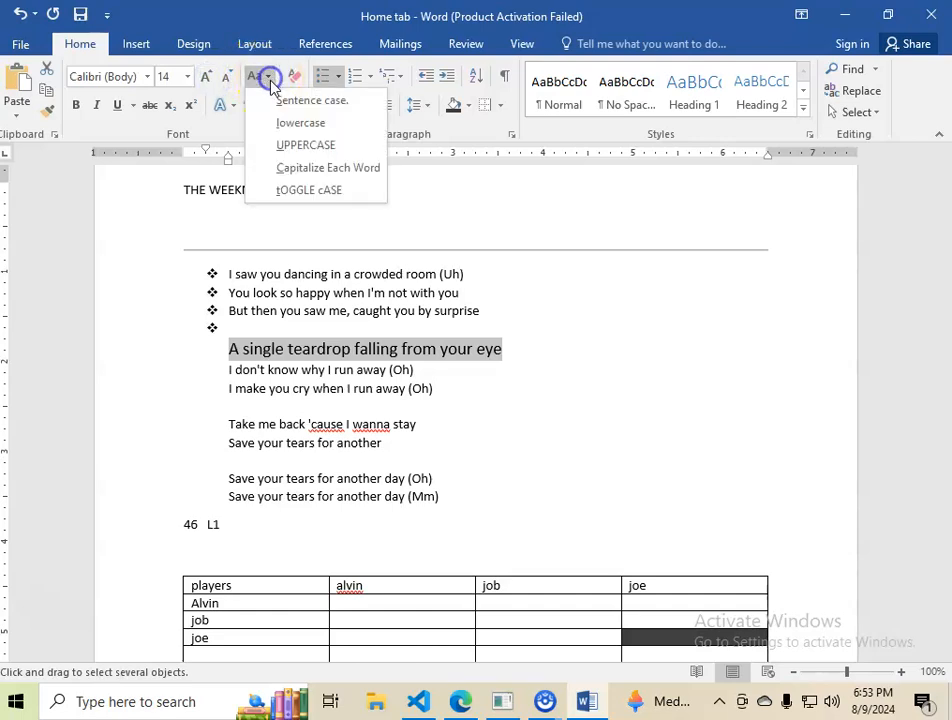
click(322, 144)
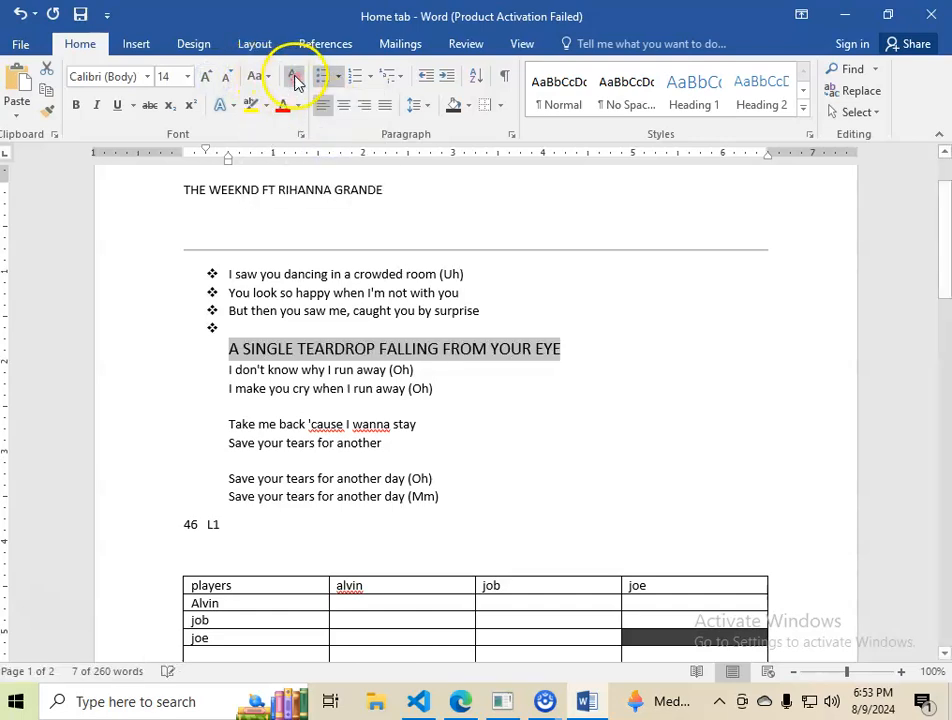
Step: Set that line's font colour to a dark orange theme shade
click(297, 106)
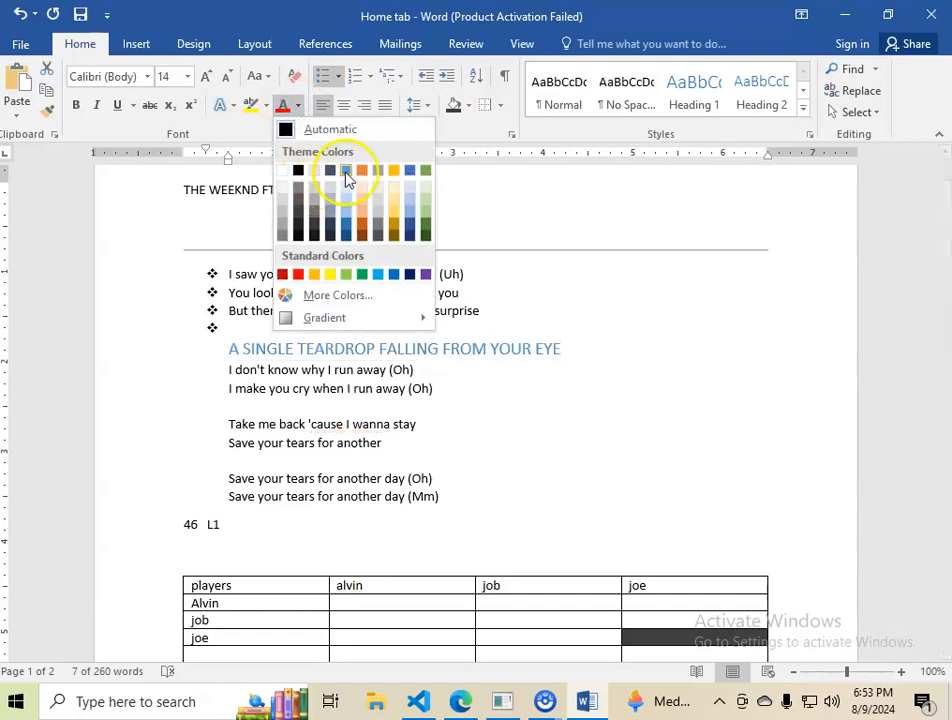
click(355, 237)
click(455, 380)
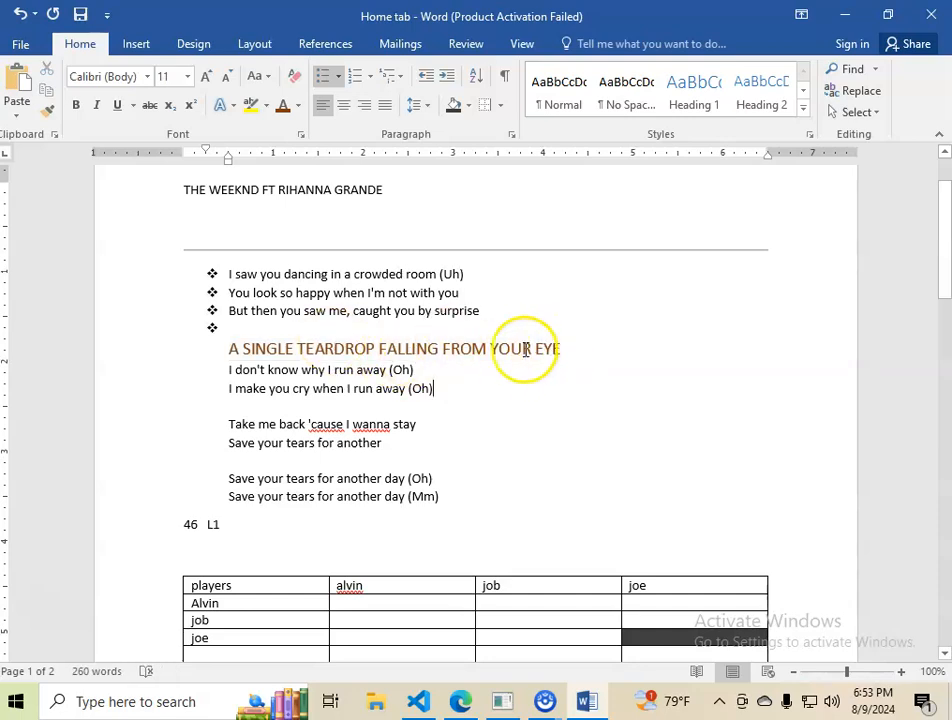
Step: Copy the heading line's formatting with Format Painter onto the line 'Take me back 'cause I wanna stay'
click(230, 348)
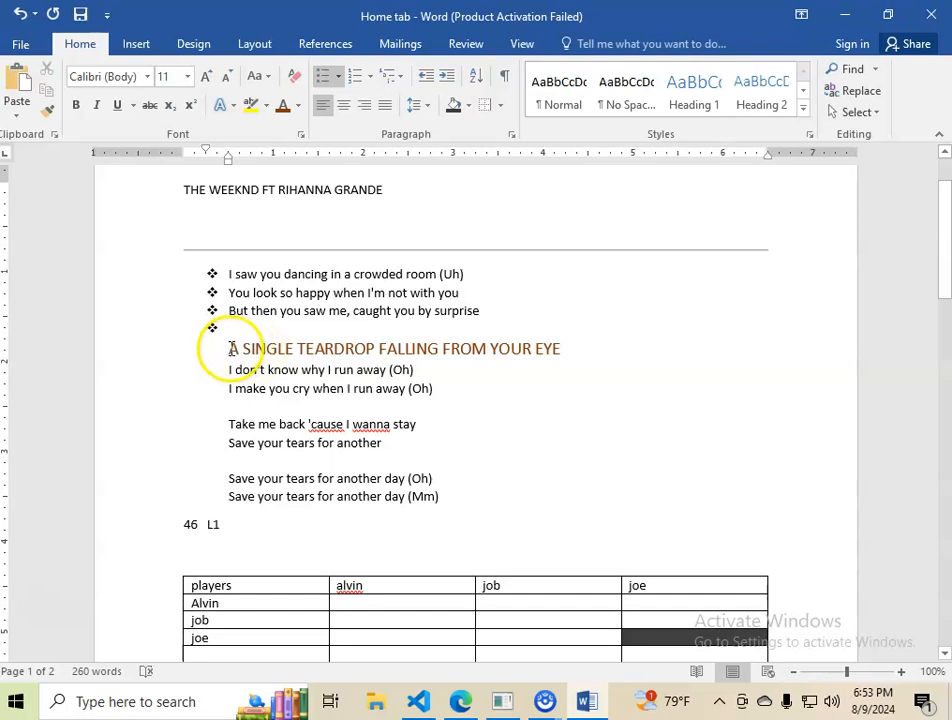
mouse_move(231, 348)
mouse_down()
mouse_move(513, 353)
mouse_move(225, 341)
mouse_move(264, 348)
mouse_up()
click(43, 113)
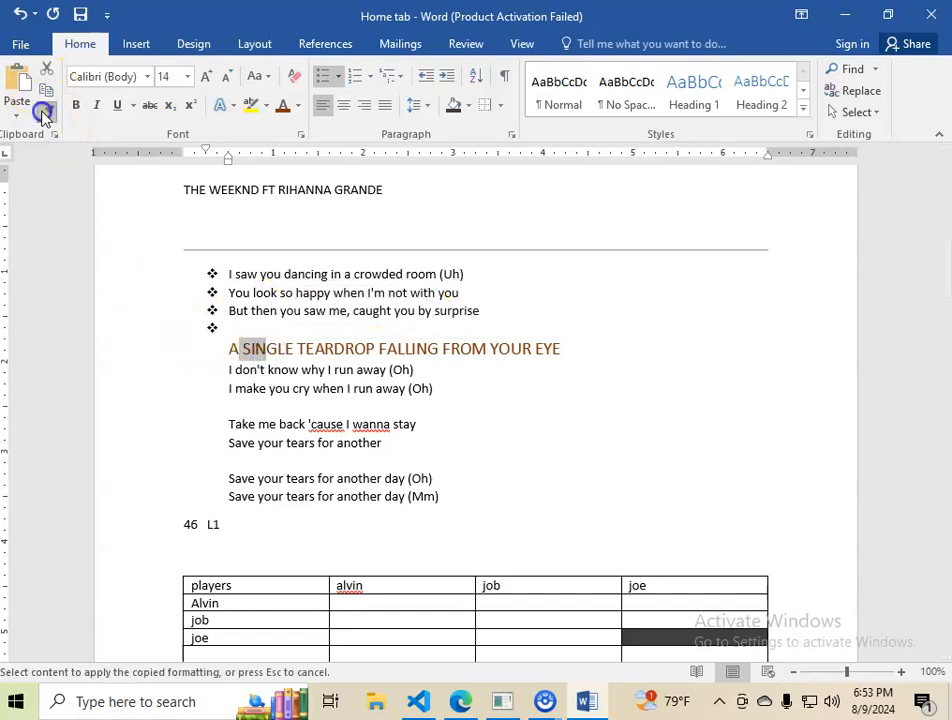
drag(227, 424, 439, 421)
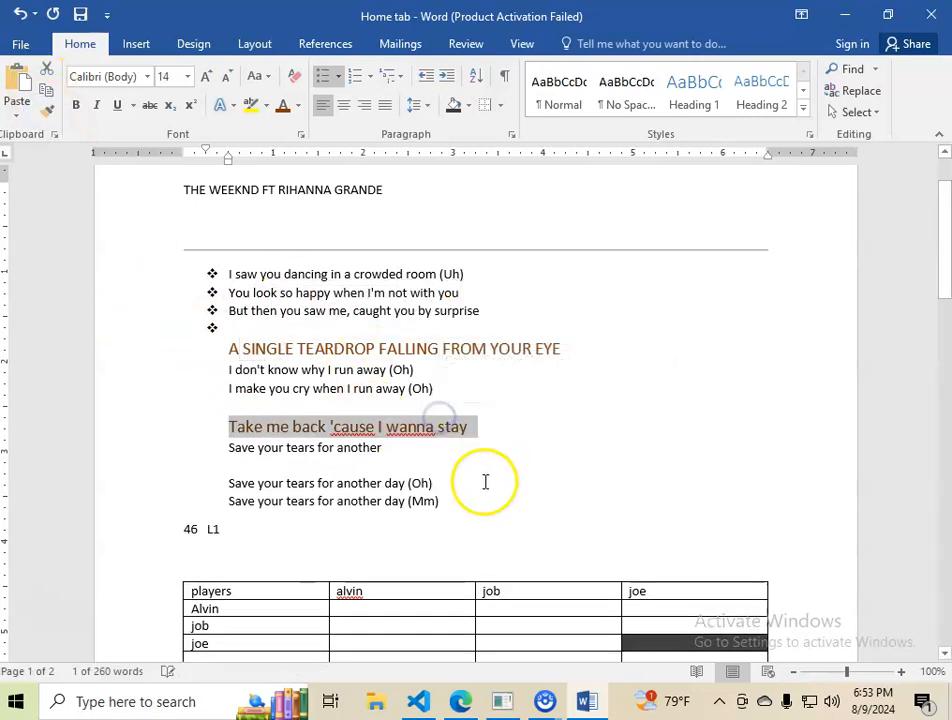
click(401, 447)
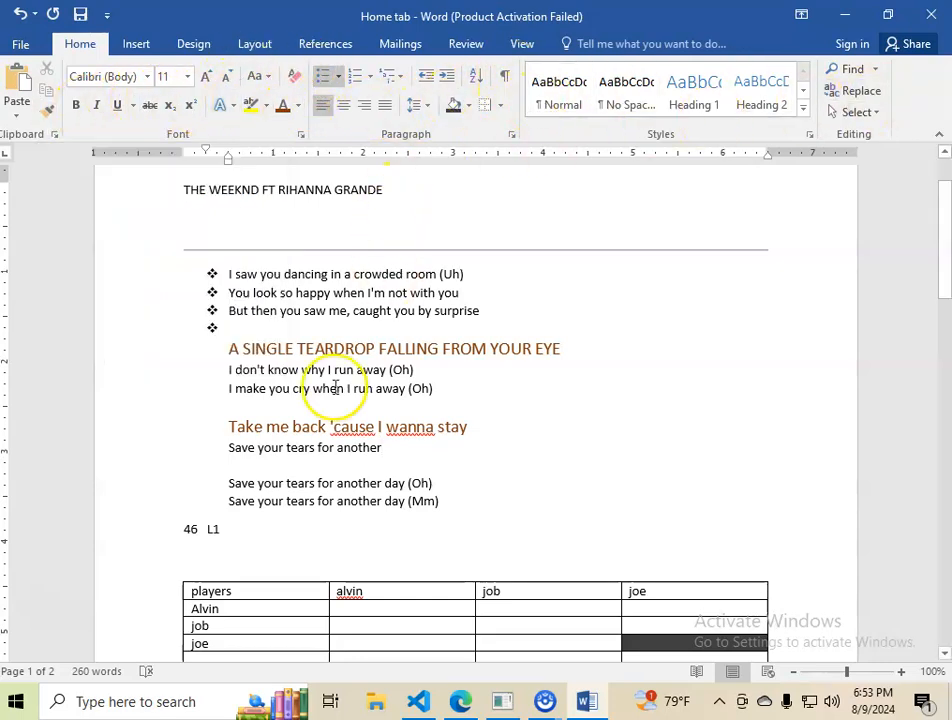
Step: Make the first bulleted line 'I saw you dancing in a crowded room (Uh)' bold
click(287, 524)
click(289, 362)
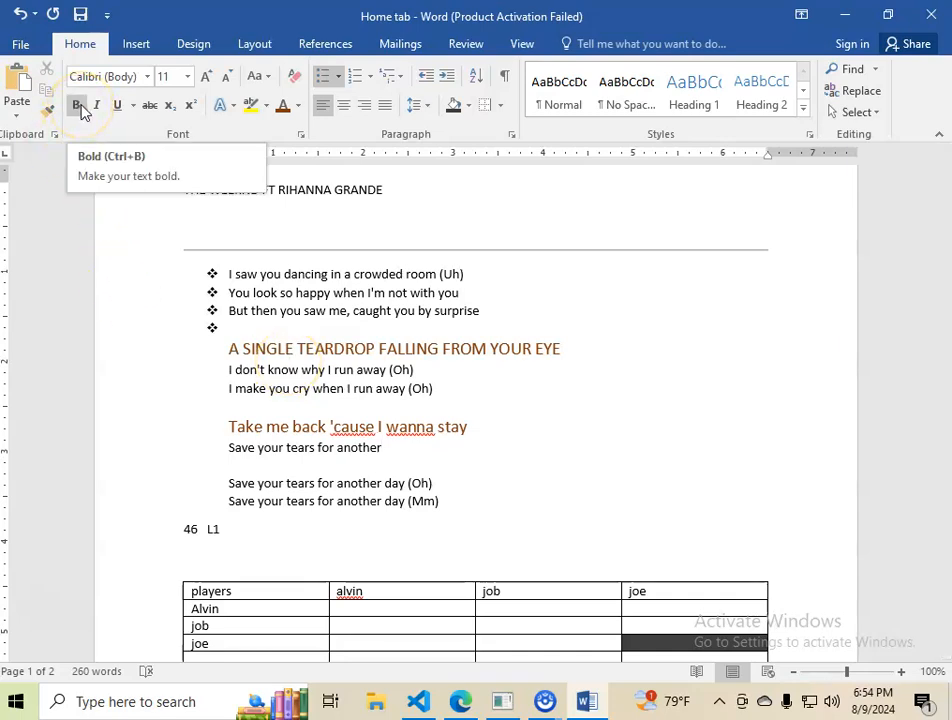
click(232, 272)
drag(232, 272, 474, 272)
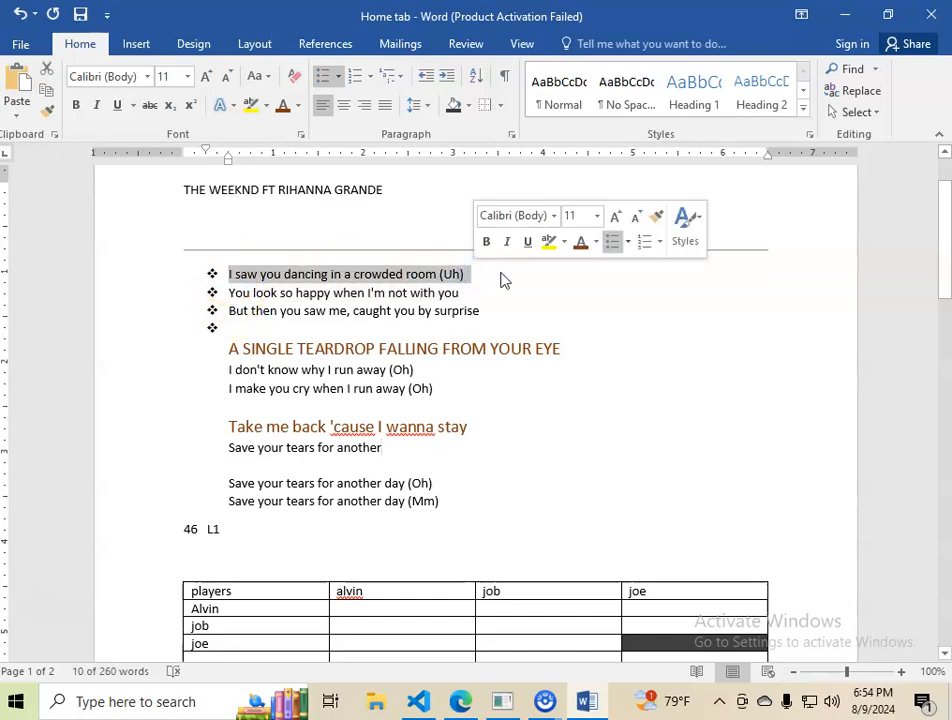
key(ctrl+b)
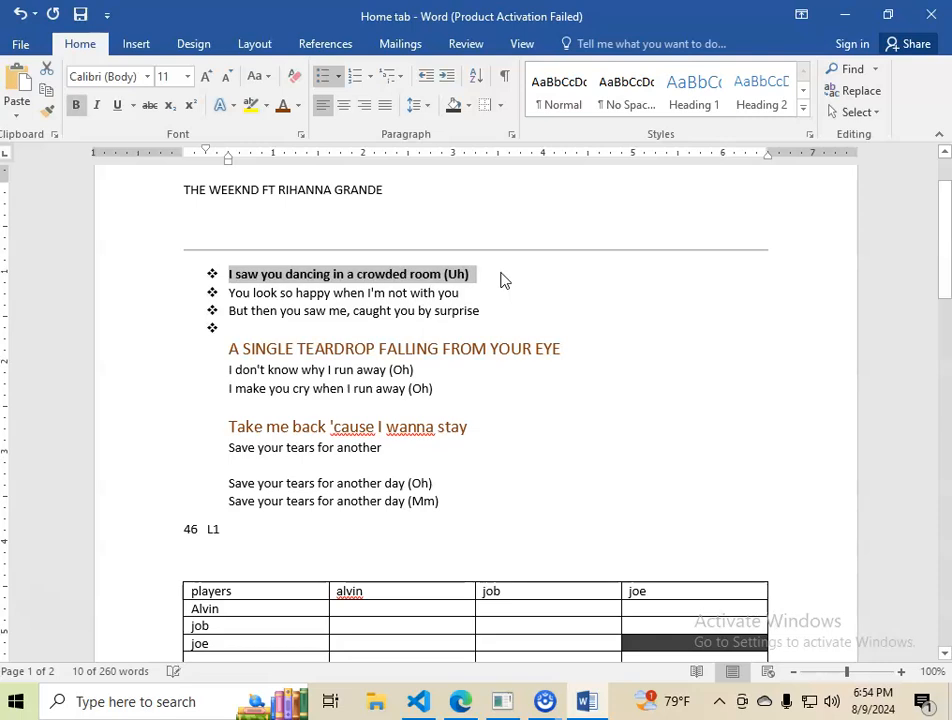
click(501, 275)
Step: Italicize the second bulleted line 'You look so happy when I'm not with you'
drag(228, 293, 459, 293)
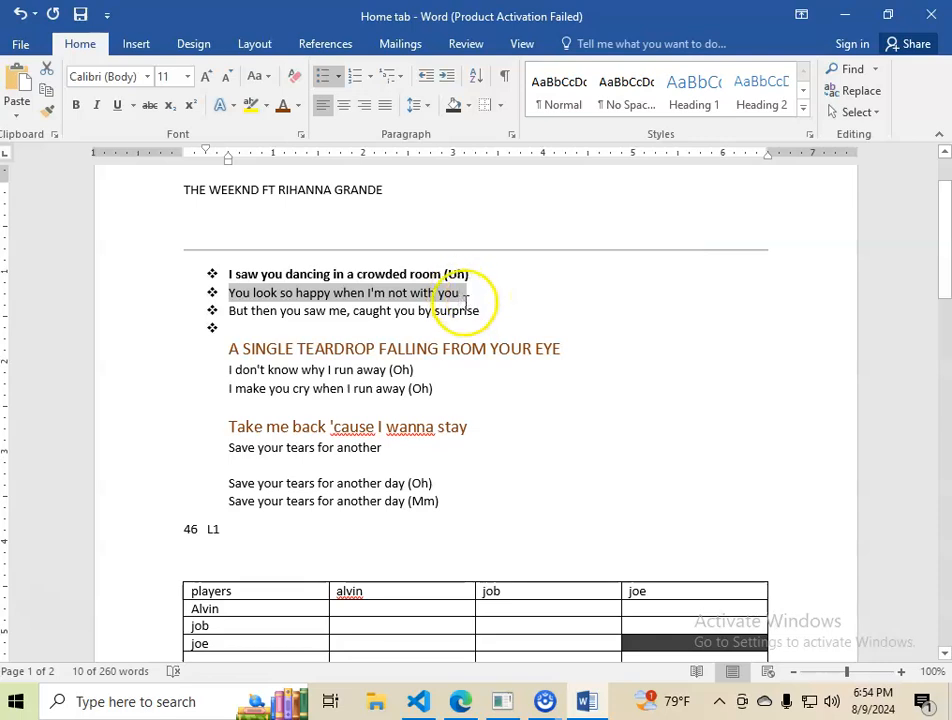
key(ctrl+i)
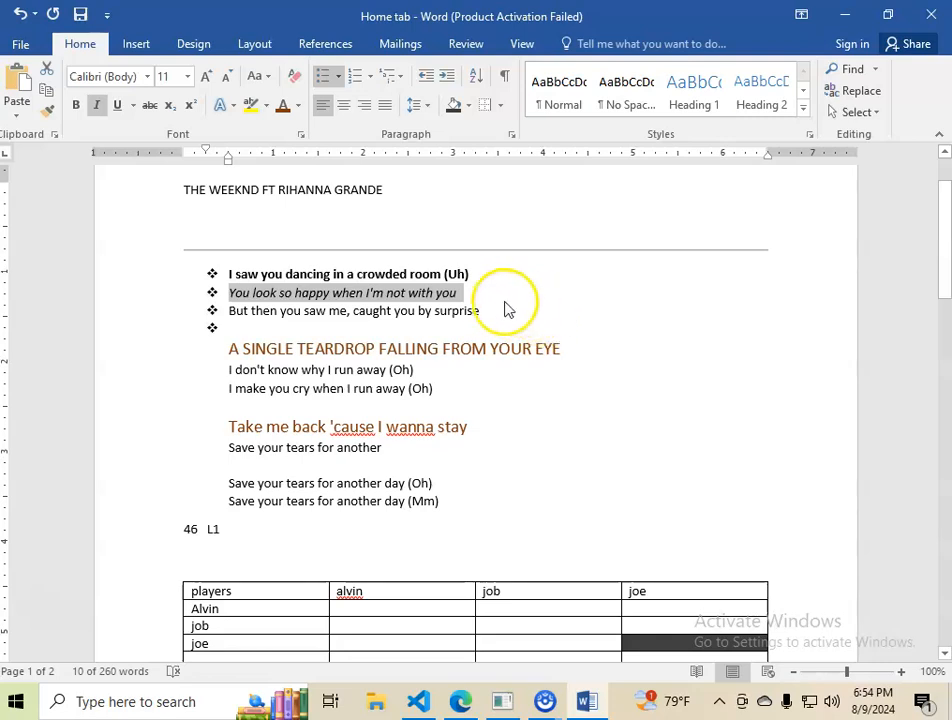
click(473, 295)
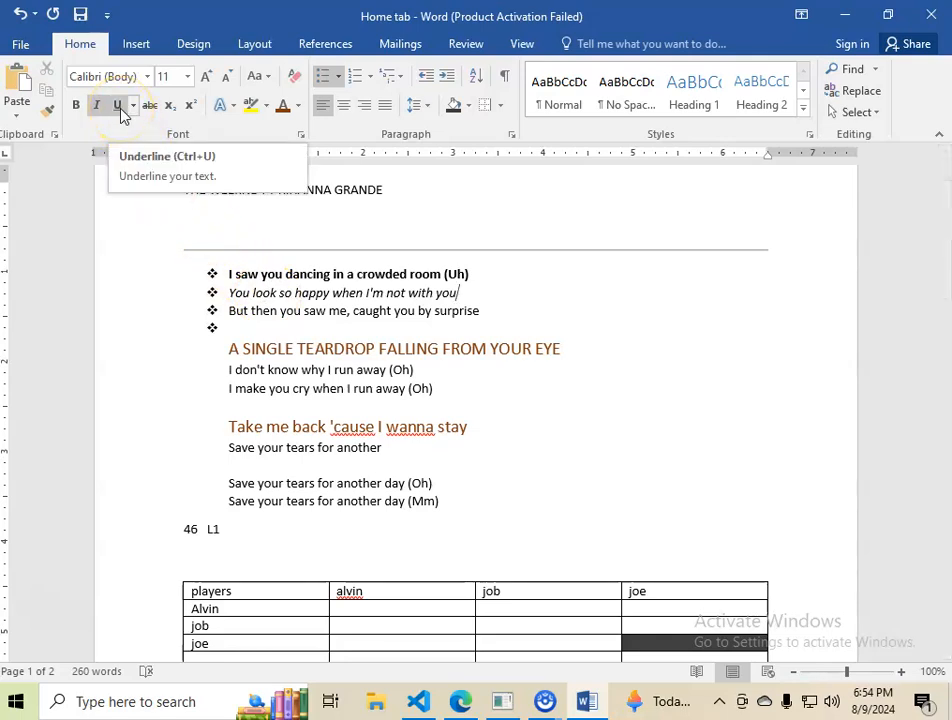
Step: Underline the line 'Take me back 'cause I wanna stay'
scroll(455, 514, down, 2)
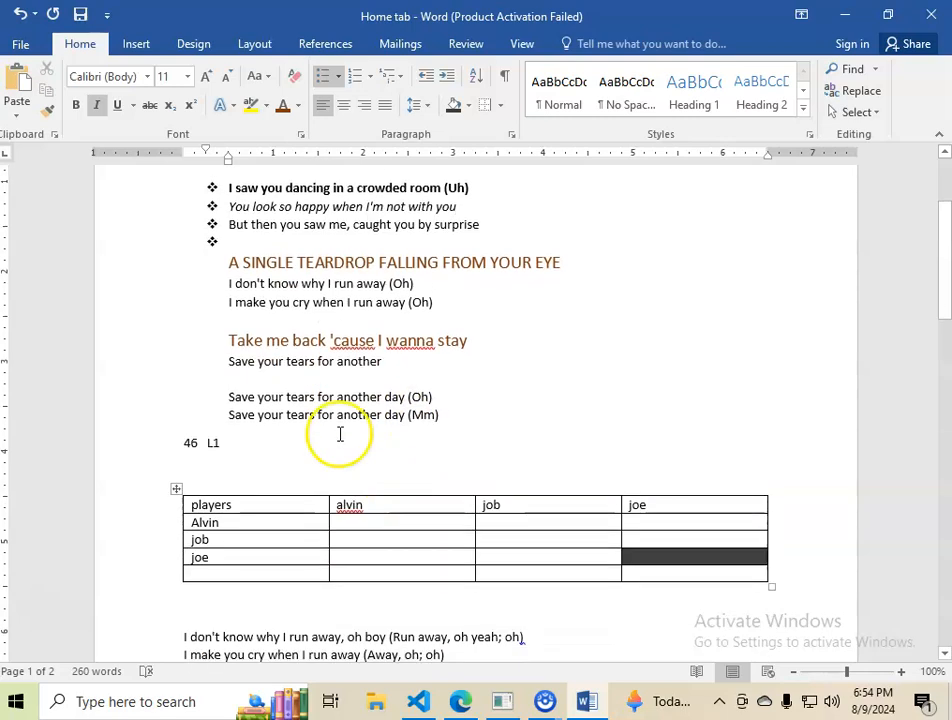
drag(240, 336, 465, 340)
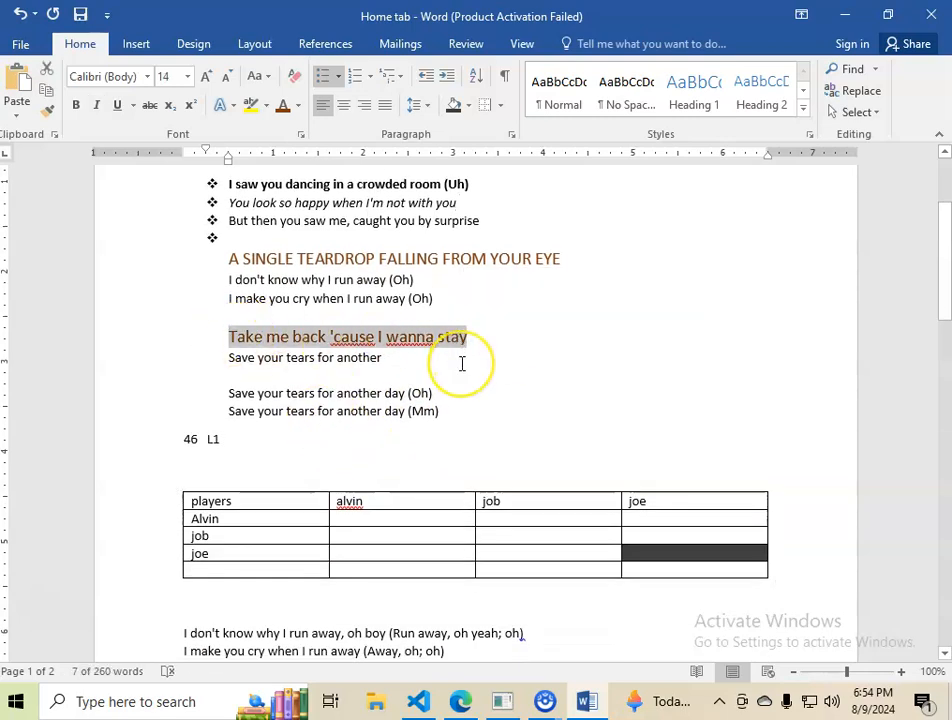
key(ctrl+u)
click(491, 335)
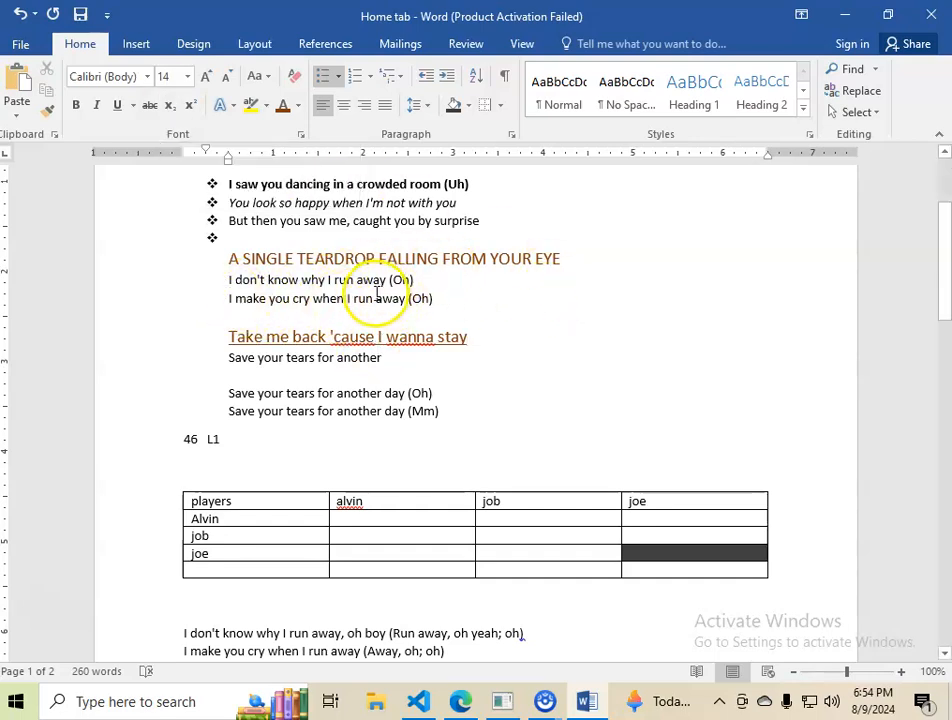
Step: Make the letter A in FALLING subscript
double_click(392, 259)
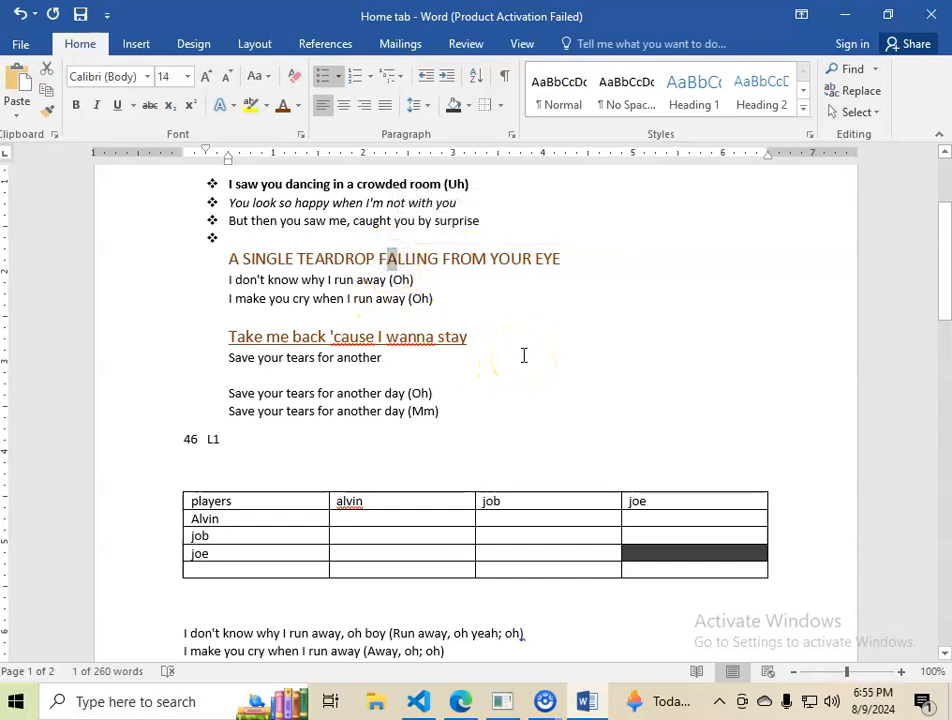
key(ctrl+equal)
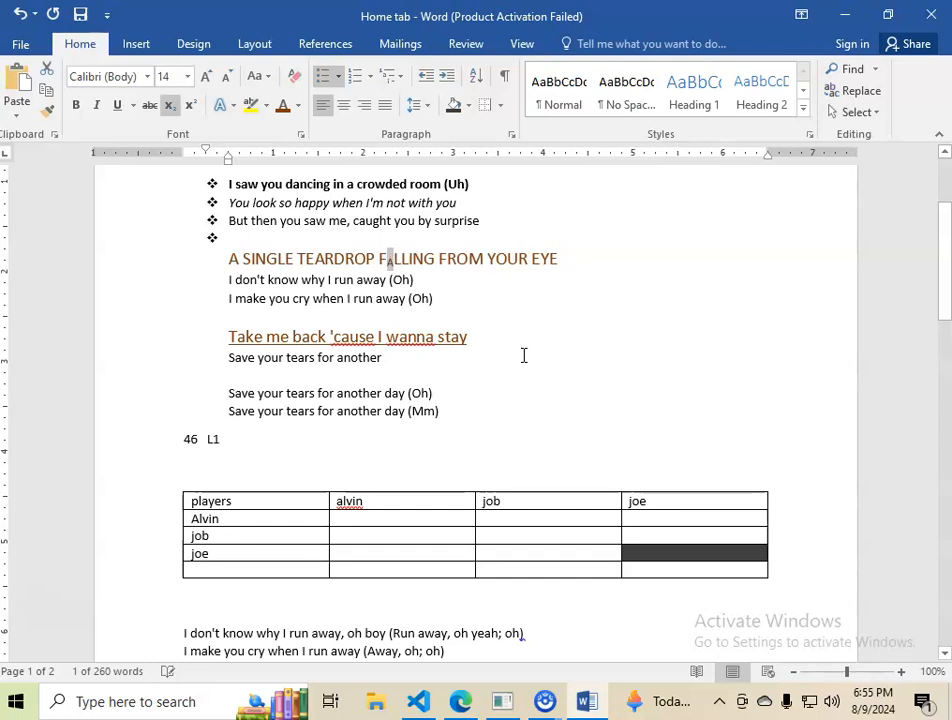
click(436, 279)
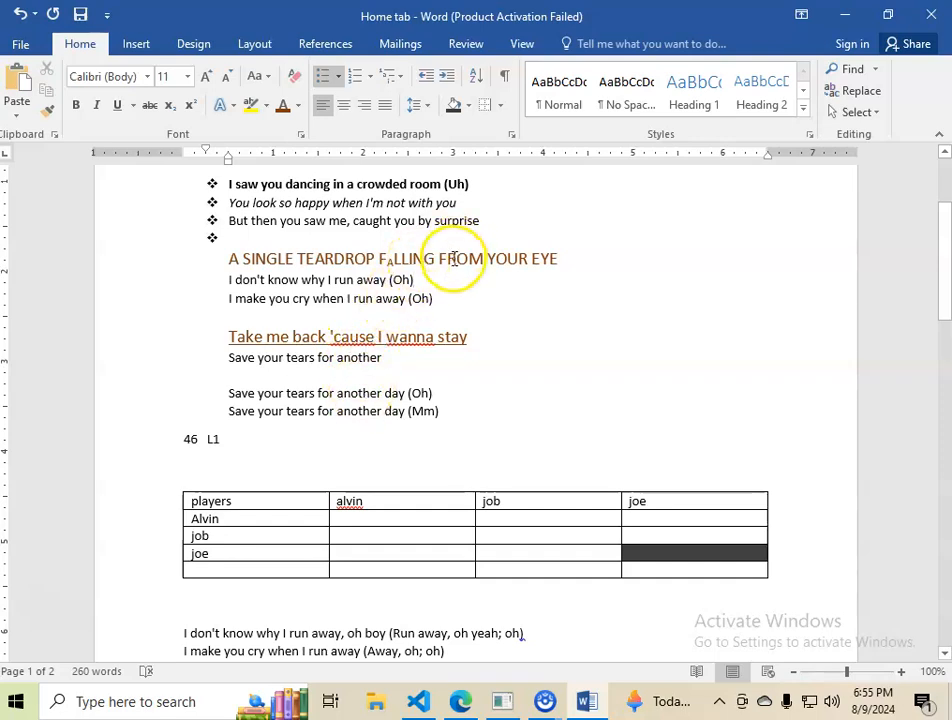
Step: Make the letter M in FROM superscript
drag(468, 258, 482, 258)
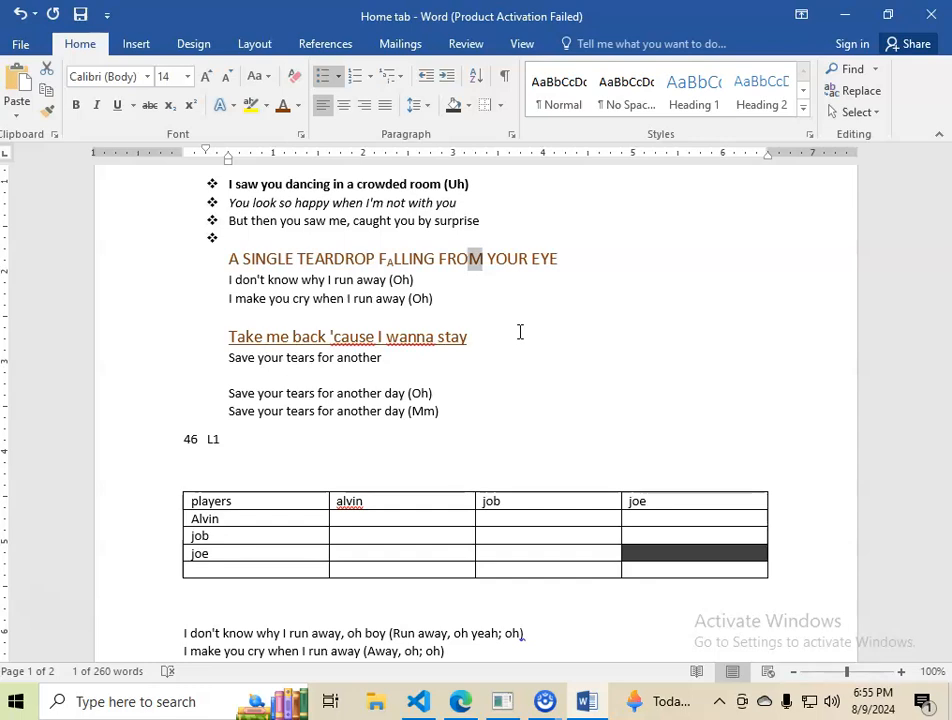
key(ctrl+shift+equal)
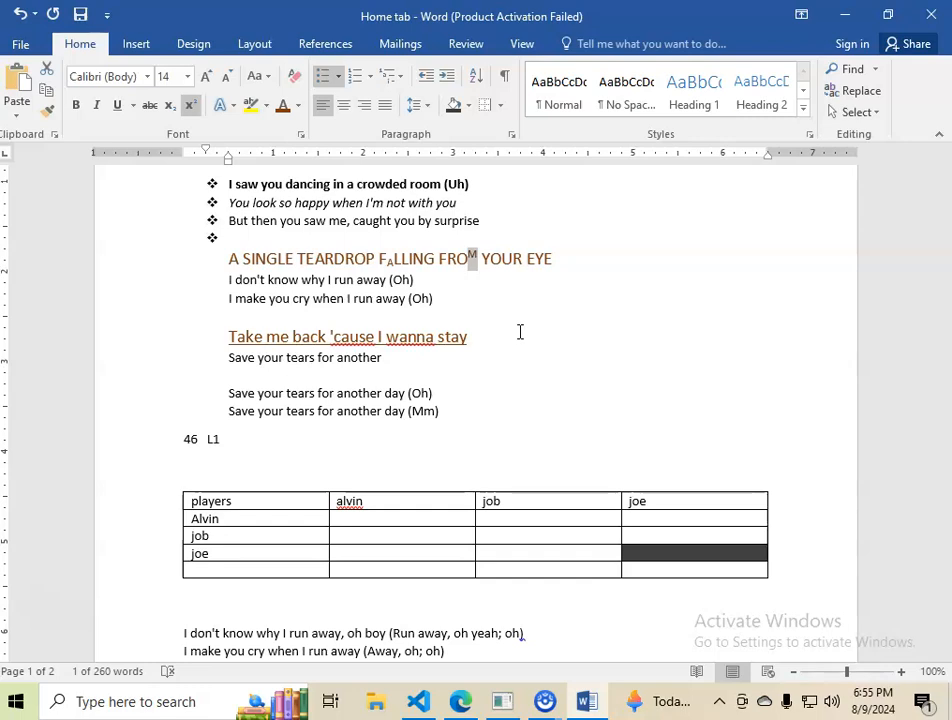
click(565, 255)
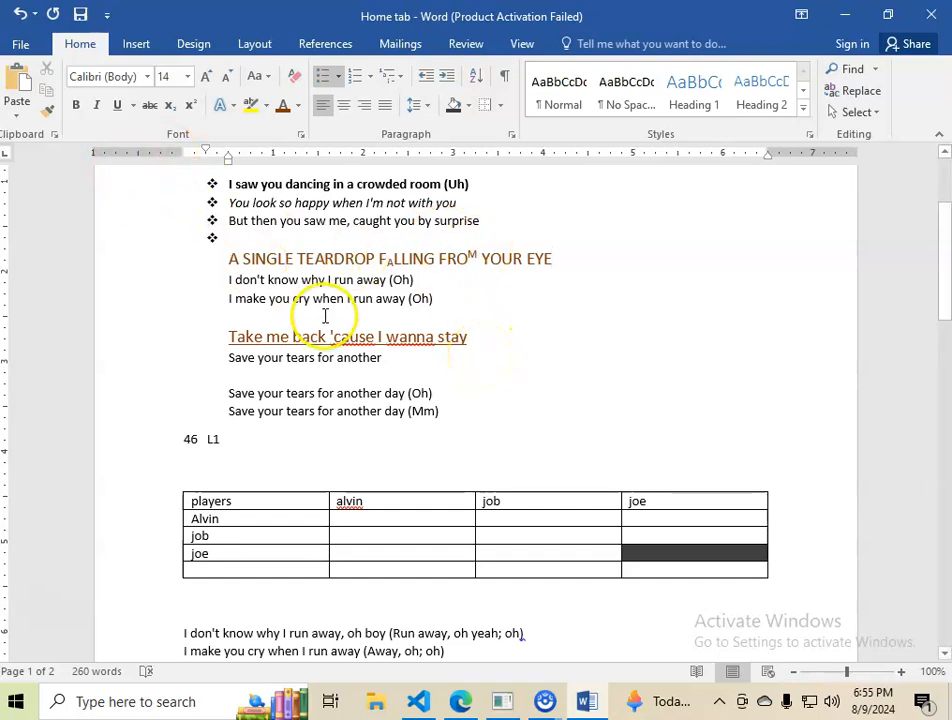
Step: Delete the line 'I make you cry when I run away (Oh)'
drag(233, 297, 469, 289)
key(ctrl+c)
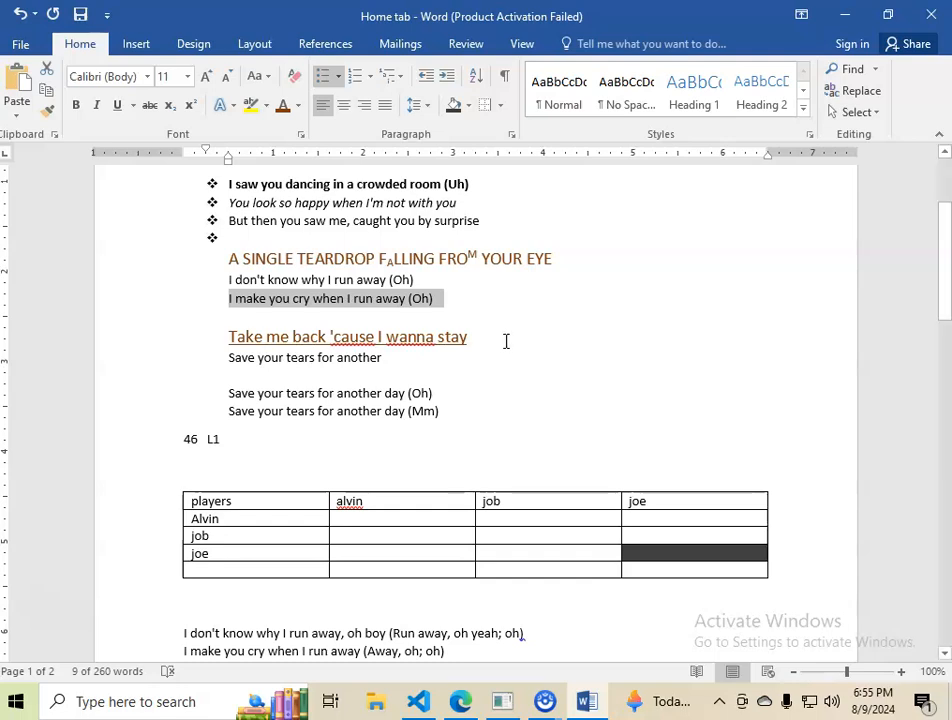
key(Delete)
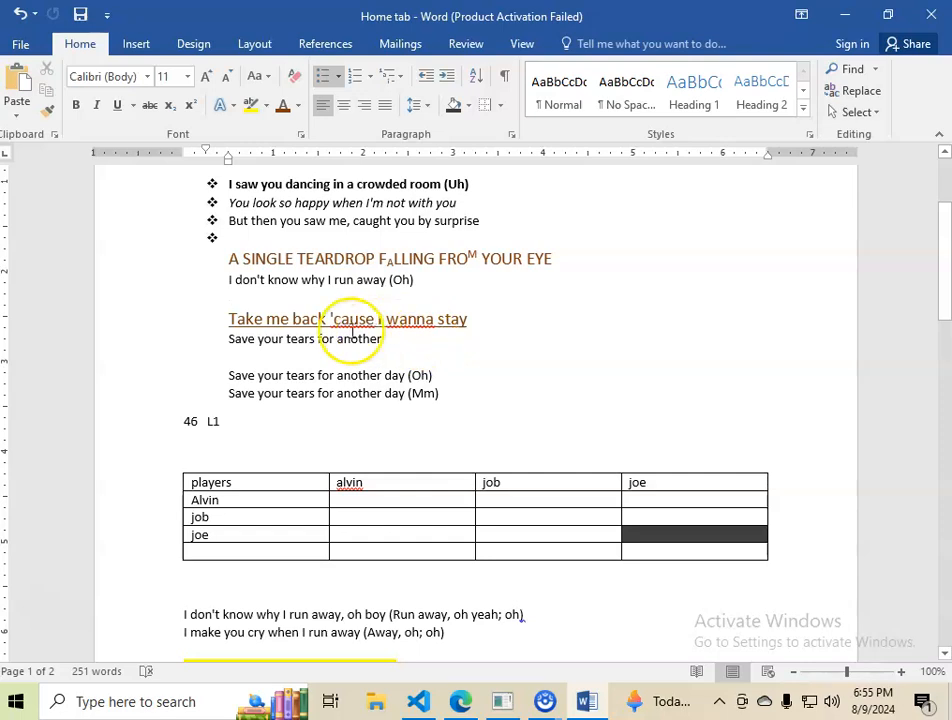
click(244, 357)
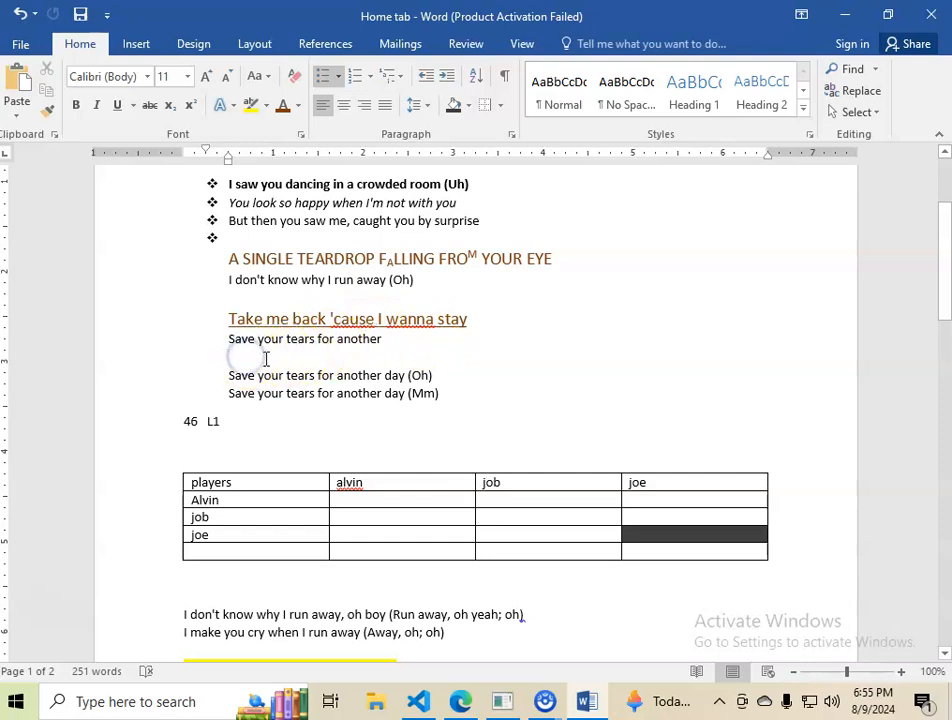
Step: Paste the line 'I make you cry when I run away (Oh)' on a new line after 'Save your tears for another day (Mm)'
click(454, 393)
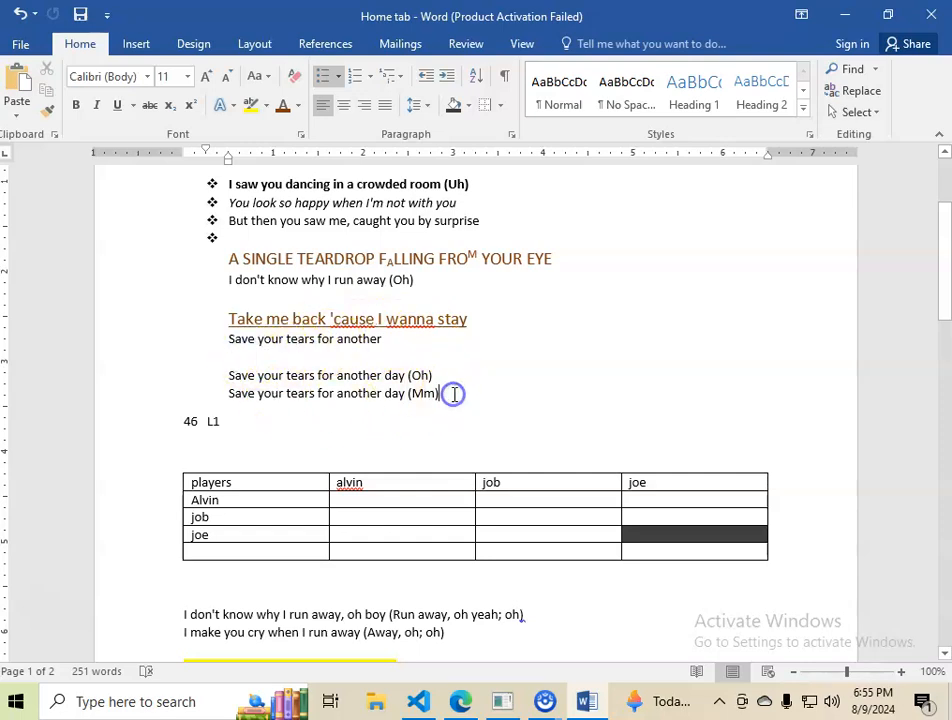
key(Return)
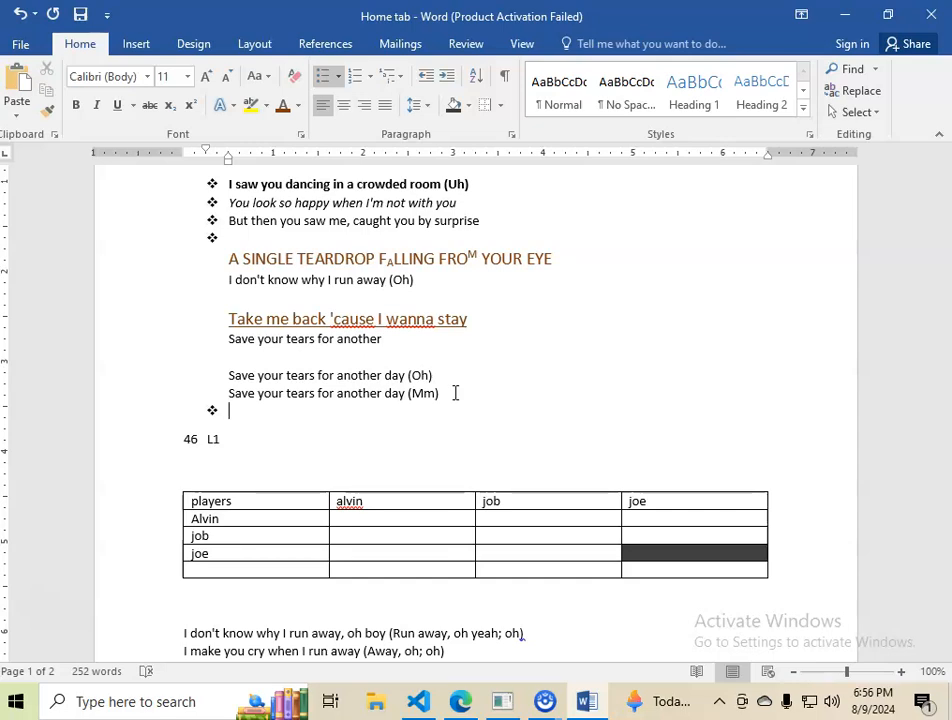
key(ctrl+v)
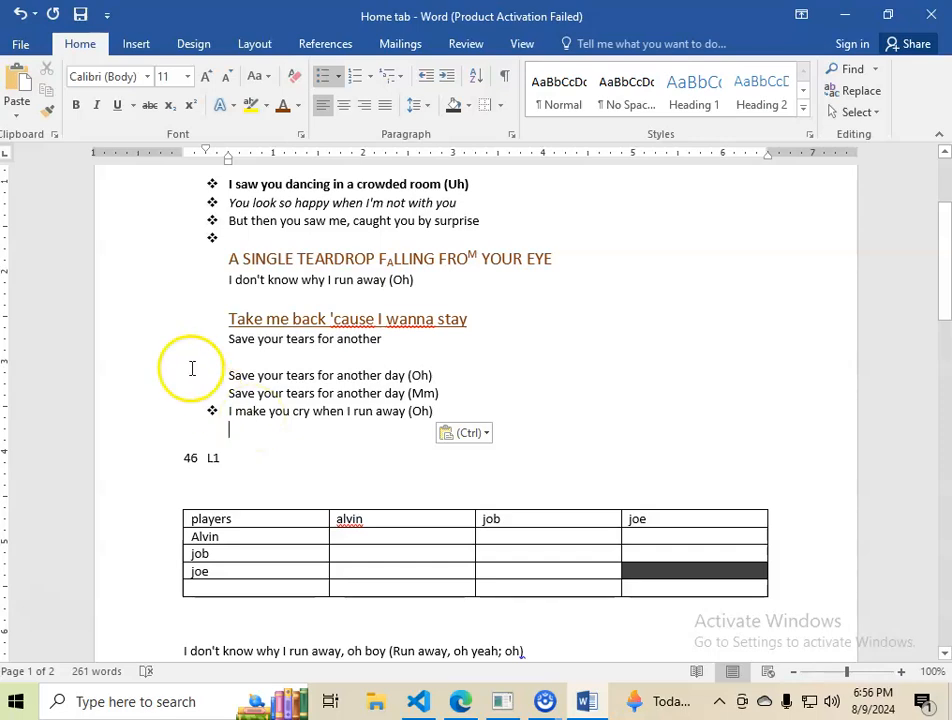
Step: Copy the lines 'Take me back 'cause I wanna stay' and 'Save your tears for another' and paste them into the blank line below
drag(223, 318, 385, 338)
key(ctrl+c)
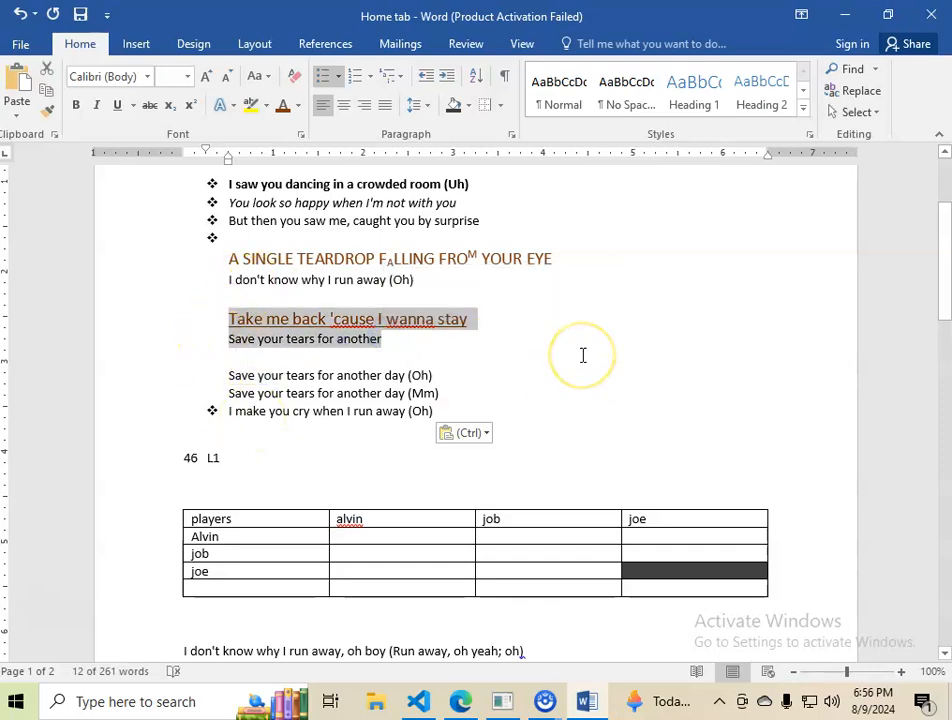
click(382, 338)
click(287, 353)
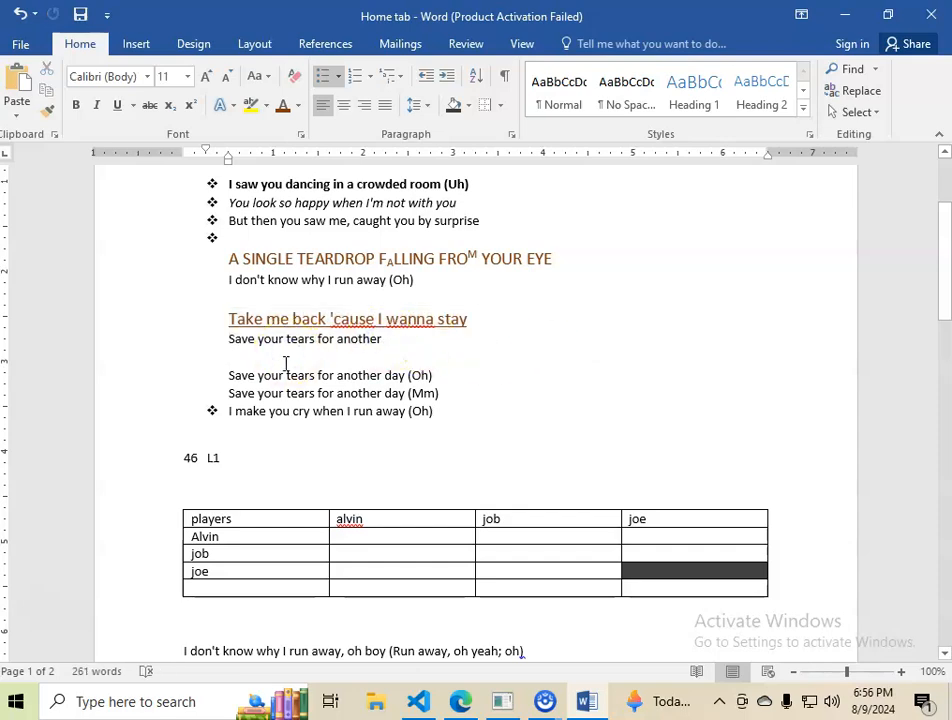
key(ctrl+v)
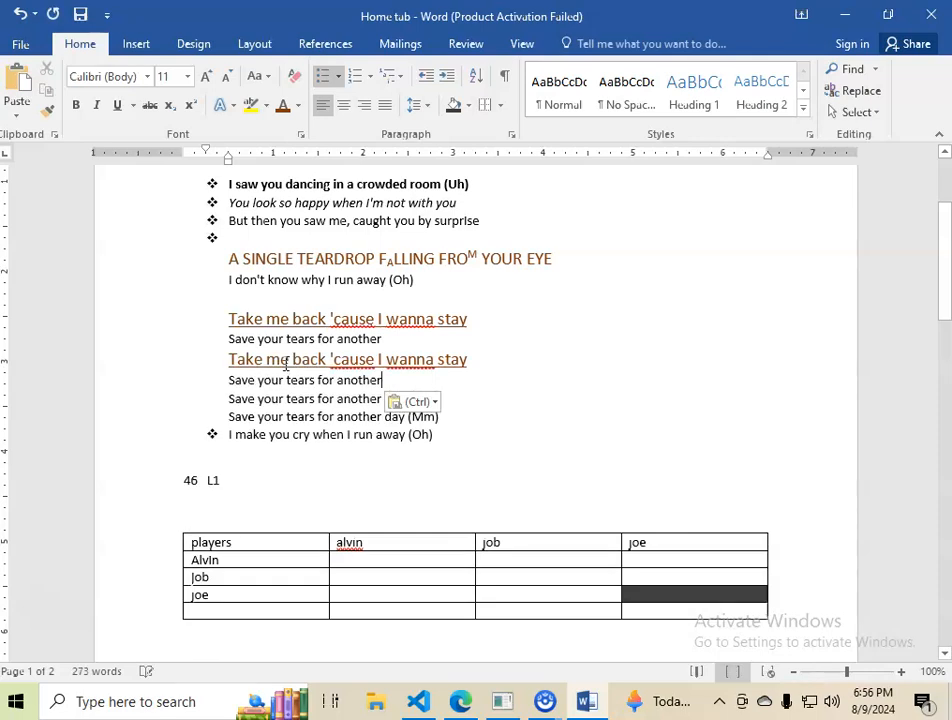
Step: Select the entire document, then deselect it
click(407, 375)
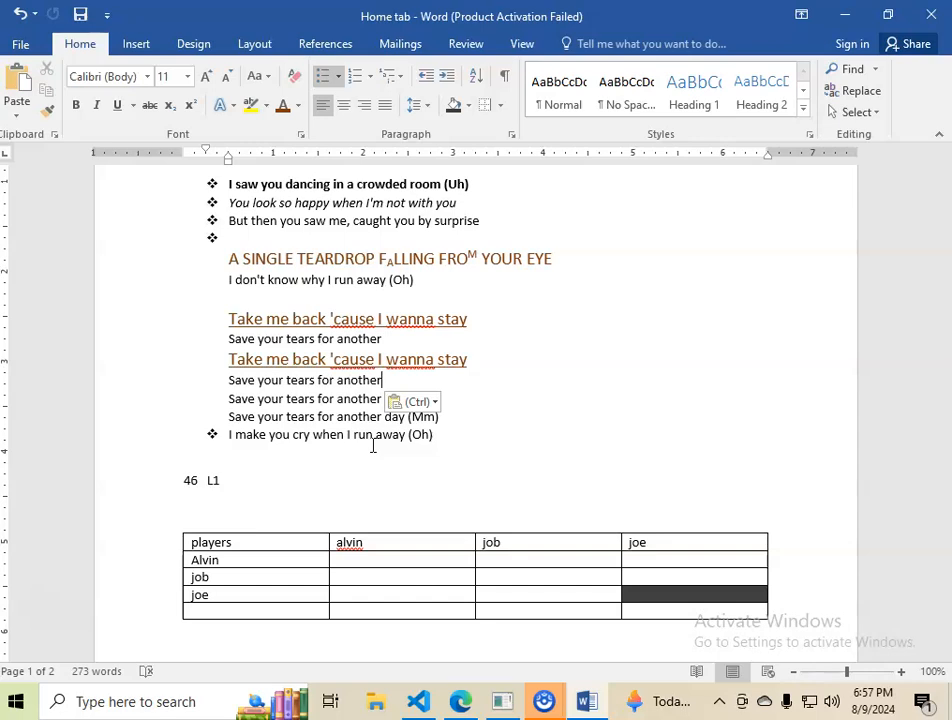
key(ctrl+a)
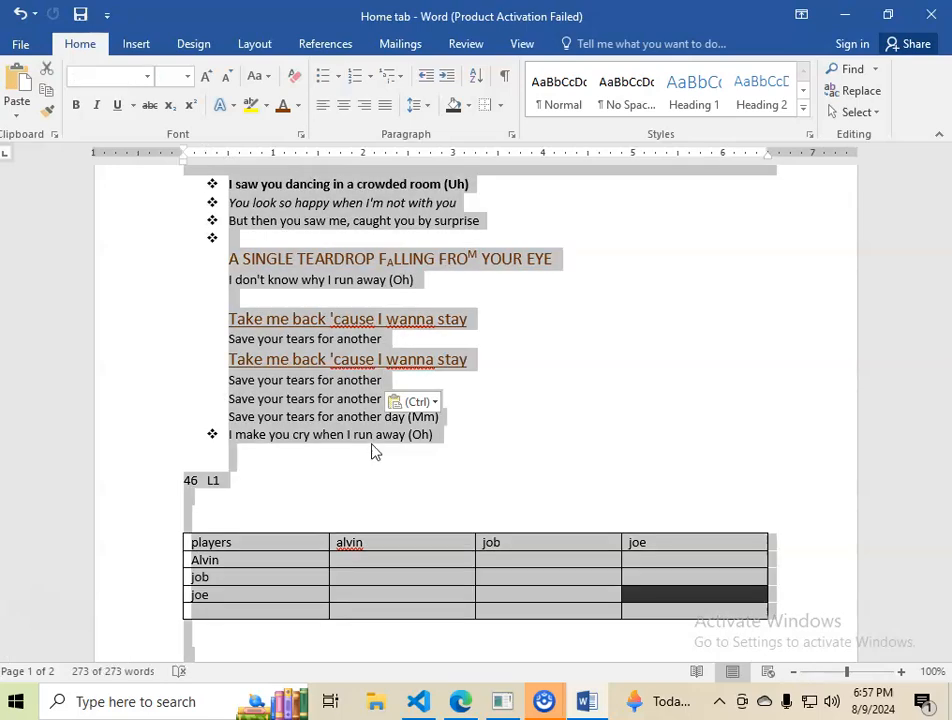
scroll(372, 450, down, 6)
scroll(383, 499, down, 4)
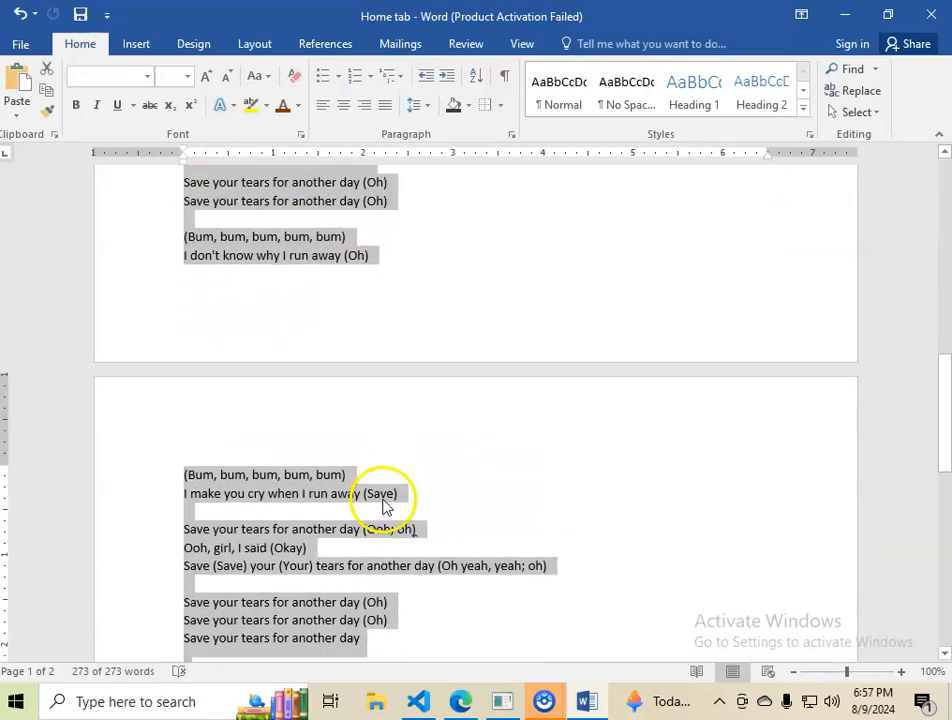
scroll(383, 499, up, 12)
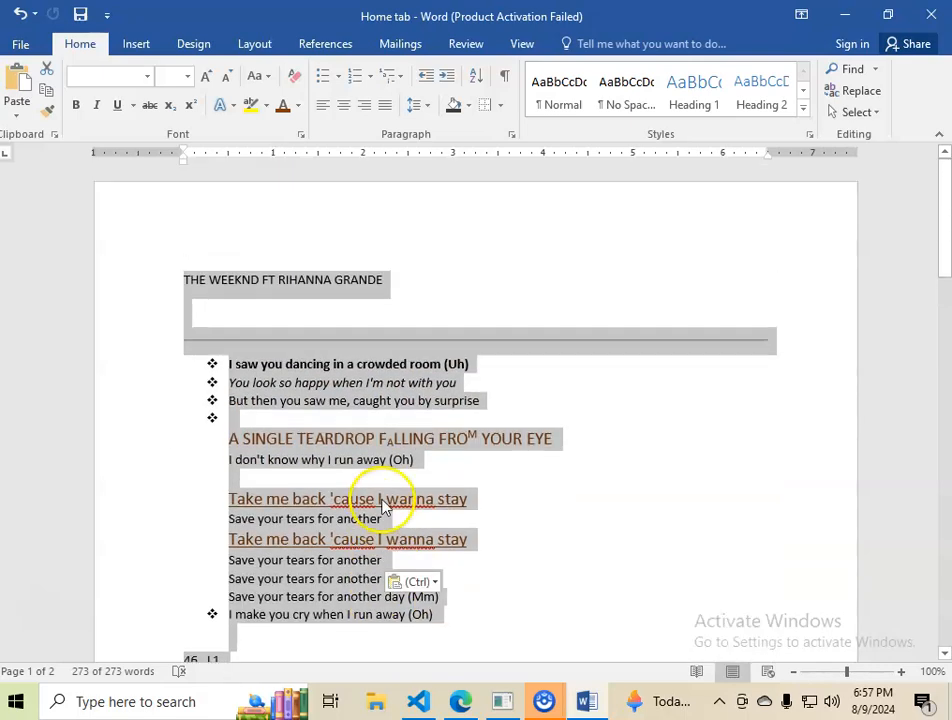
click(487, 478)
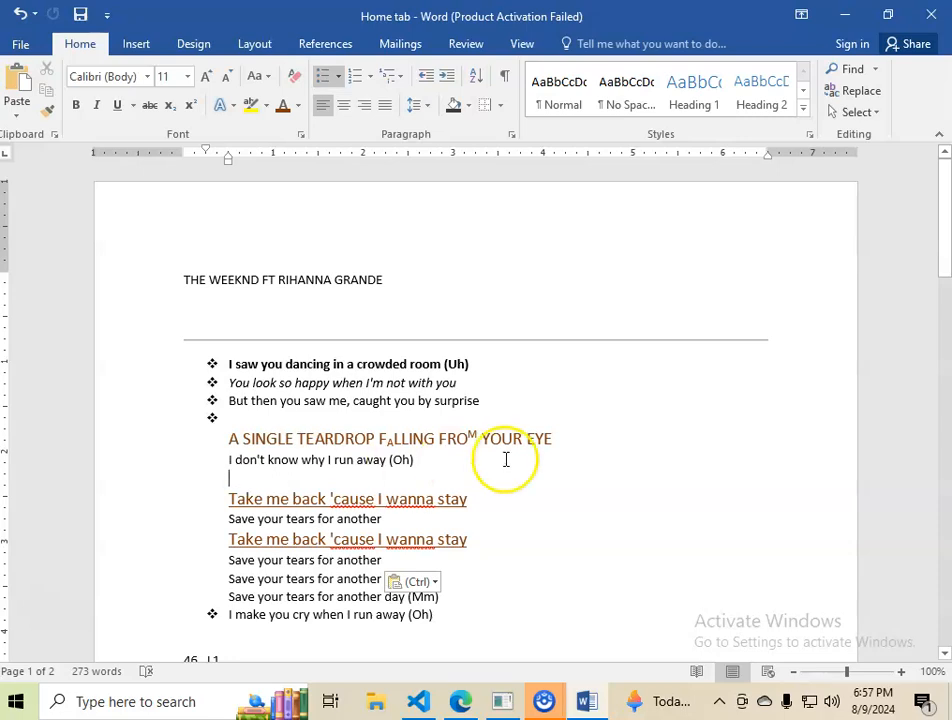
Step: Select 'YOUR EYE' at the end of the heading one character at a time using the keyboard
click(552, 440)
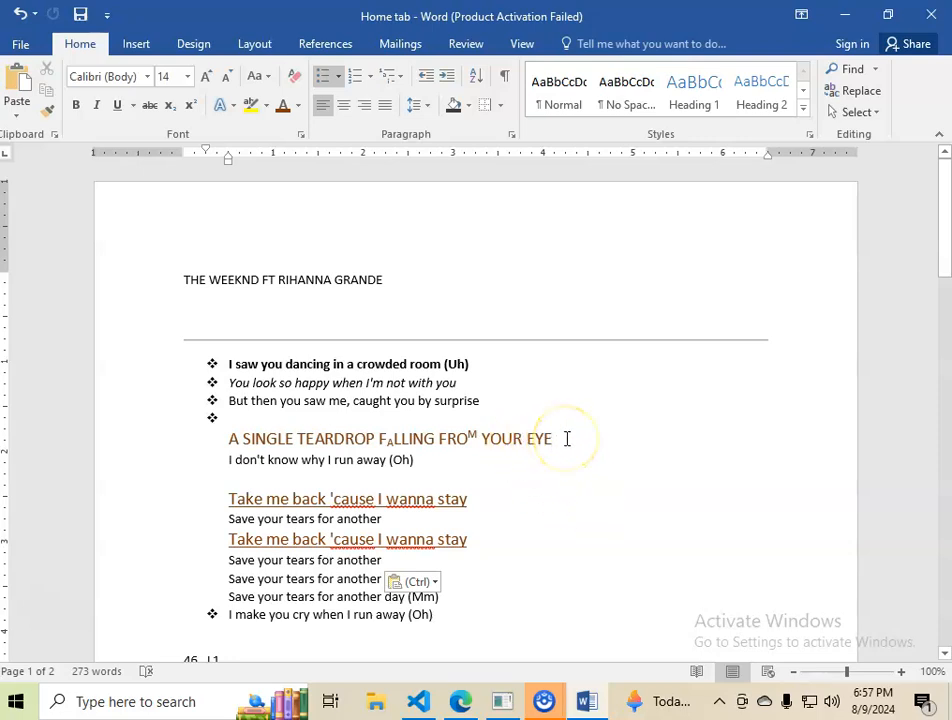
key(shift+Left)
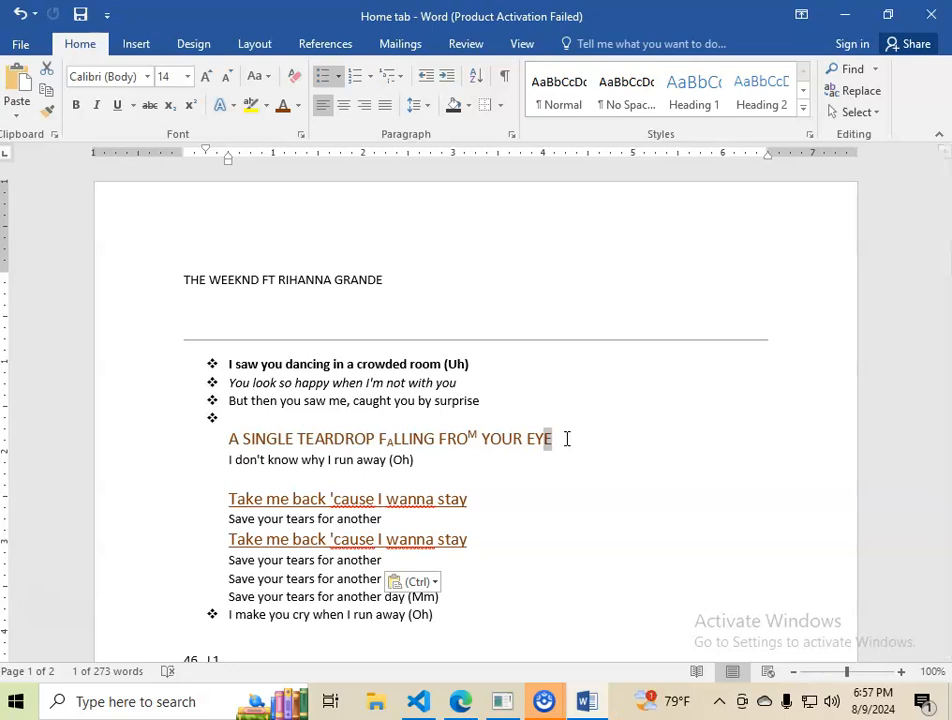
click(566, 438)
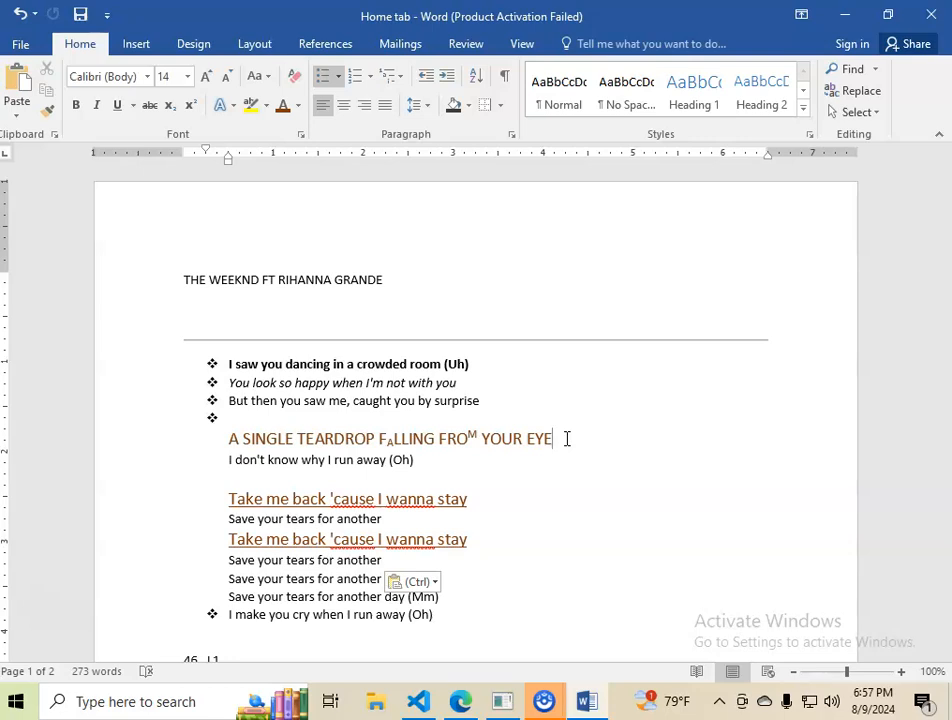
key(shift+Left)
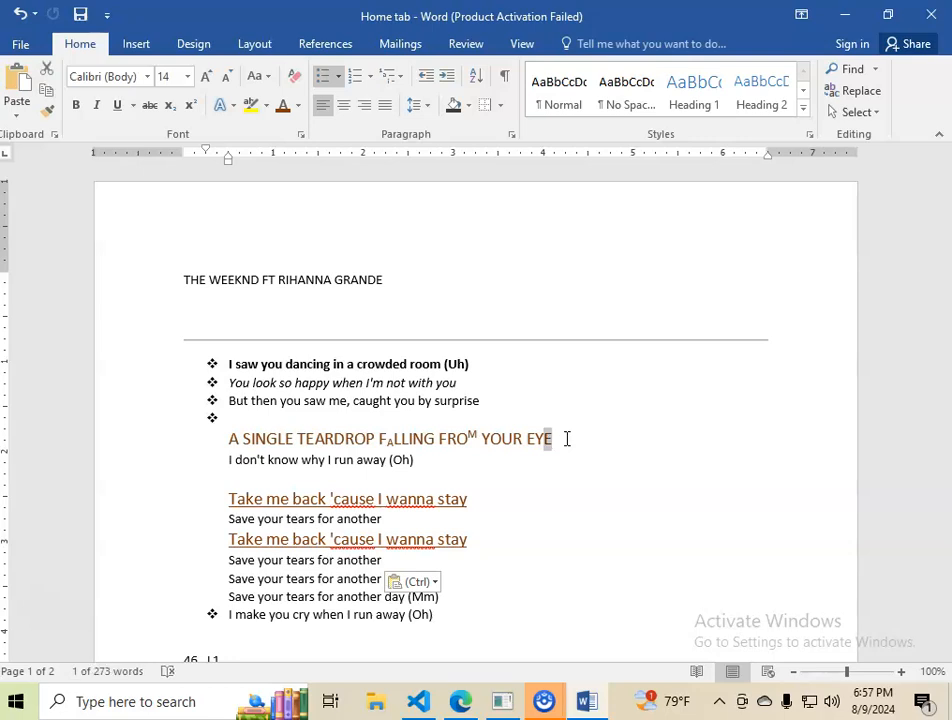
key(shift+Left)
key(shift+Left)
key(shift+Left)
key(shift+Left)
key(shift+Left)
key(shift+Left)
key(shift+Left)
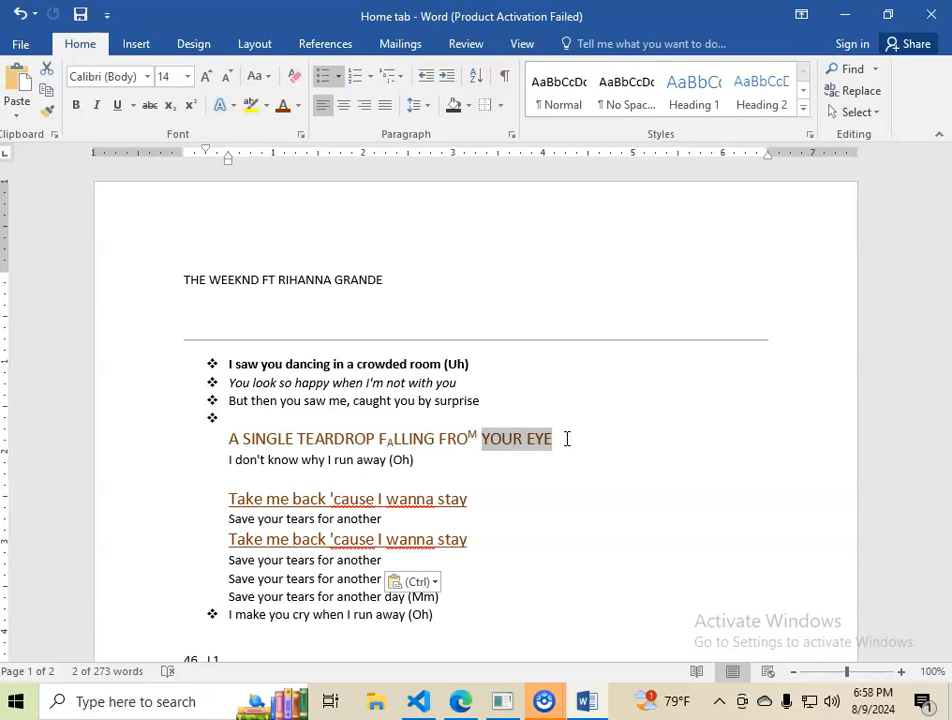
click(566, 438)
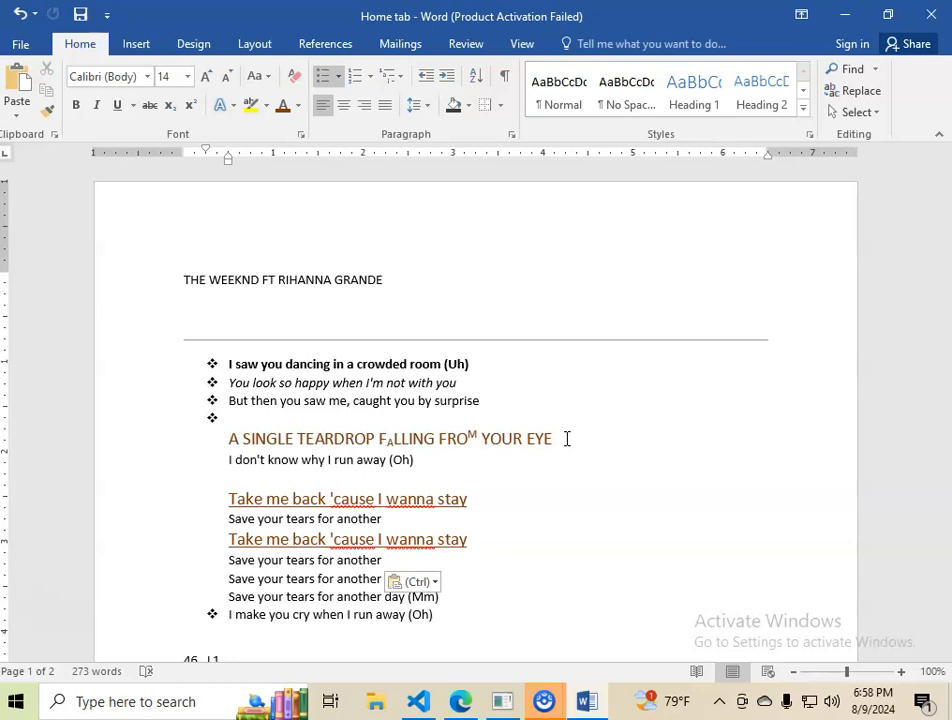
Step: Select the whole heading 'A SINGLE TEARDROP FALLING FROM' word by word from its end using the keyboard
key(ctrl+shift+Left)
key(ctrl+shift+Left)
key(ctrl+shift+Left)
key(ctrl+shift+Left)
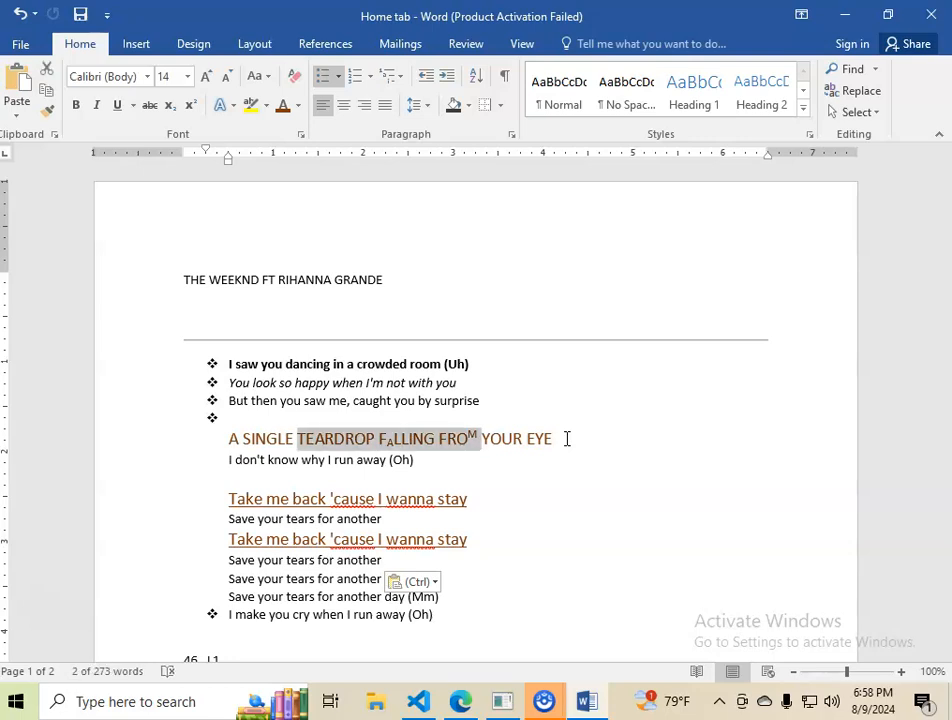
key(ctrl+shift+Left)
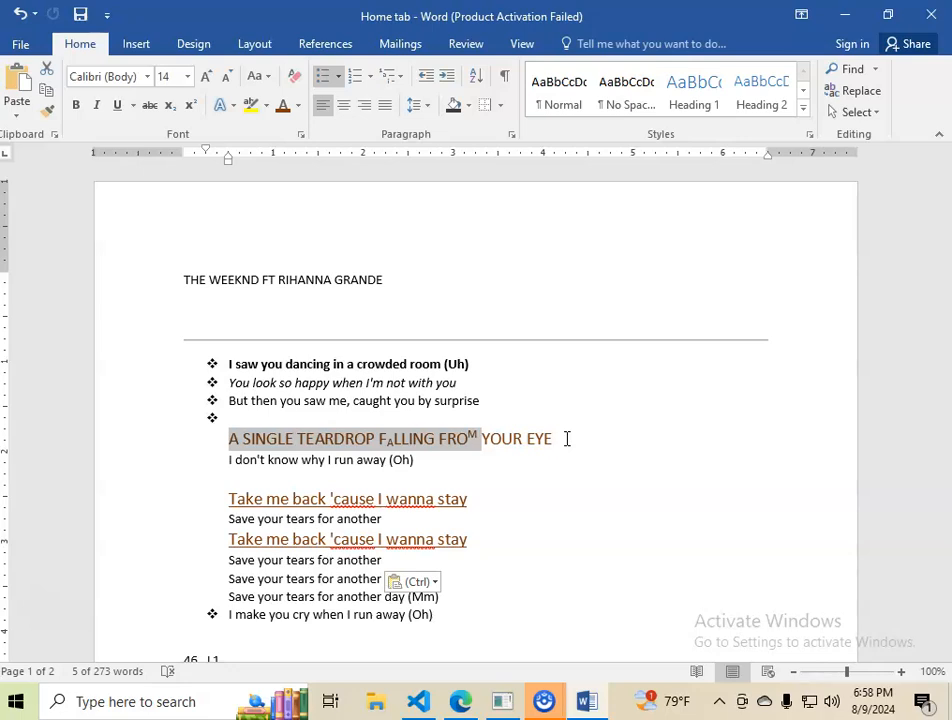
click(493, 400)
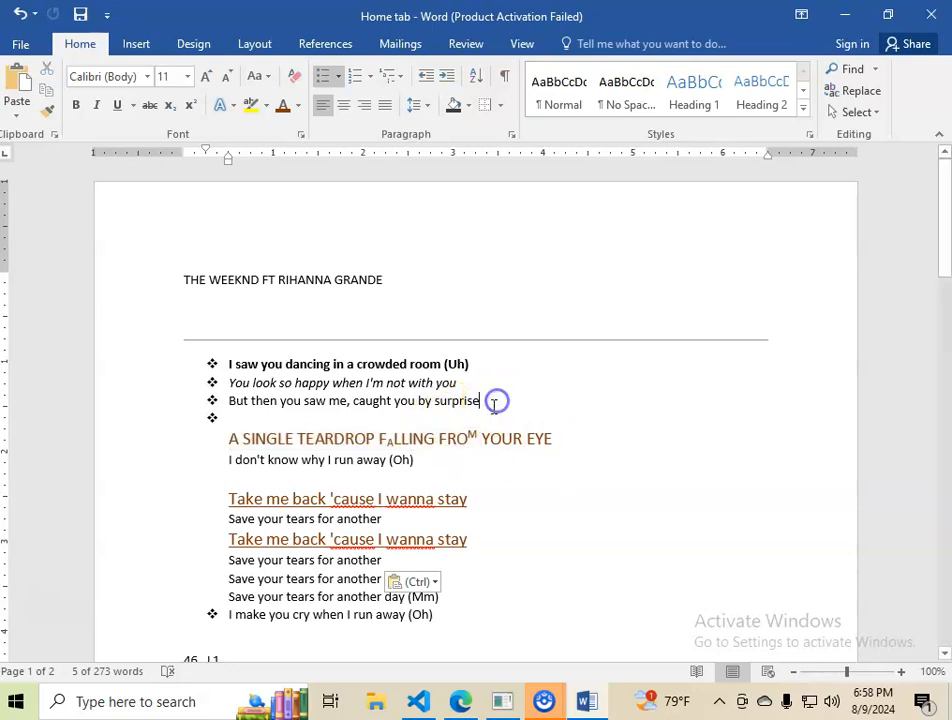
Step: Select from the heading's start downward line by line through the 'I make you cry when I run away (Oh)' line
scroll(253, 435, down, 1)
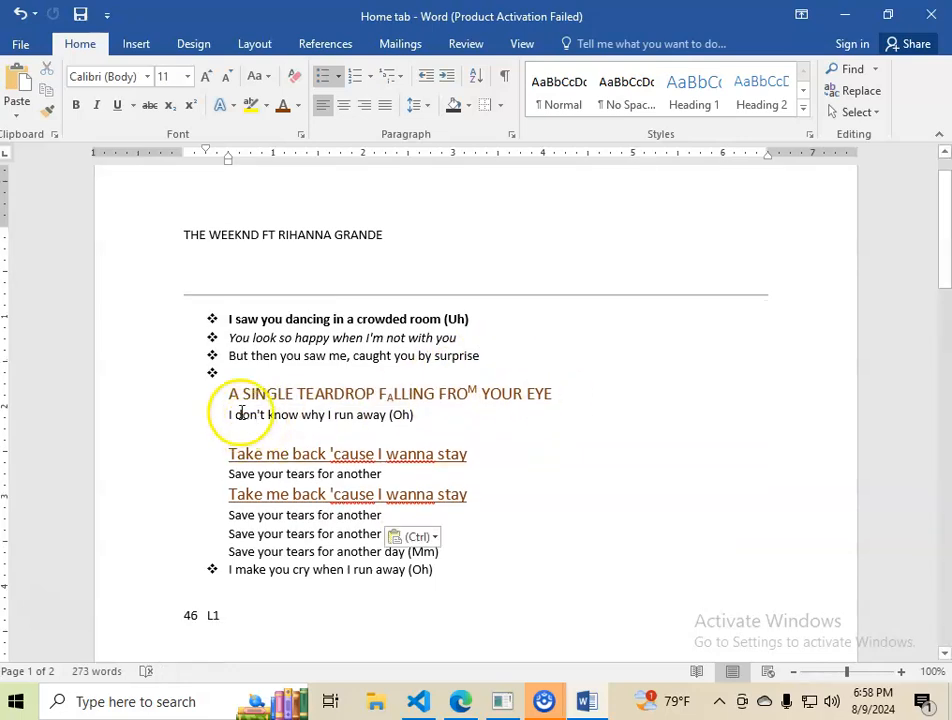
click(238, 393)
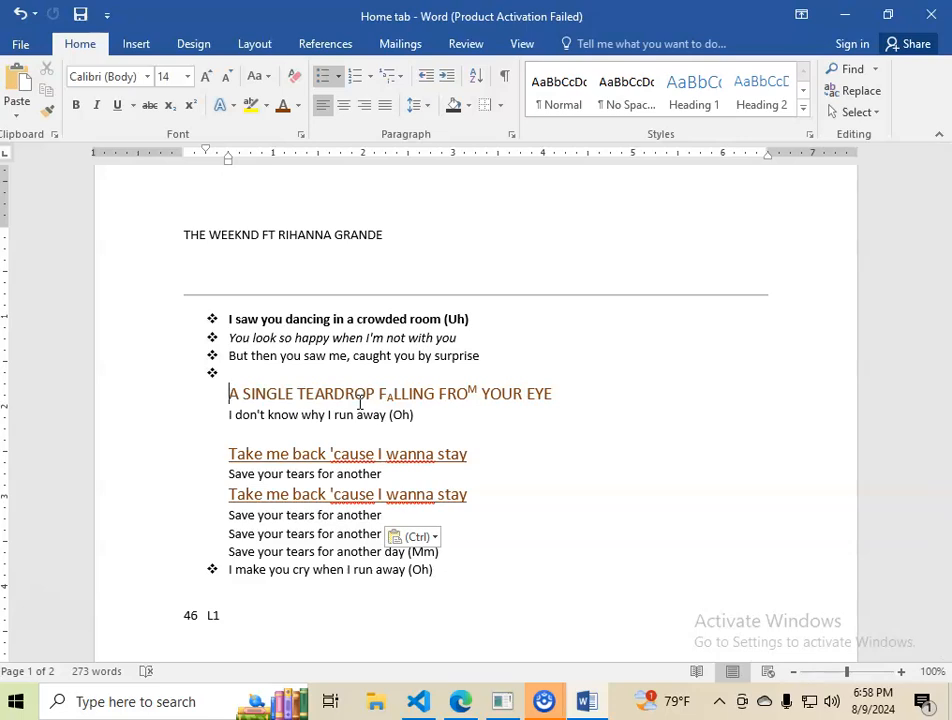
key(shift+Down)
key(shift+Down)
key(shift+Down)
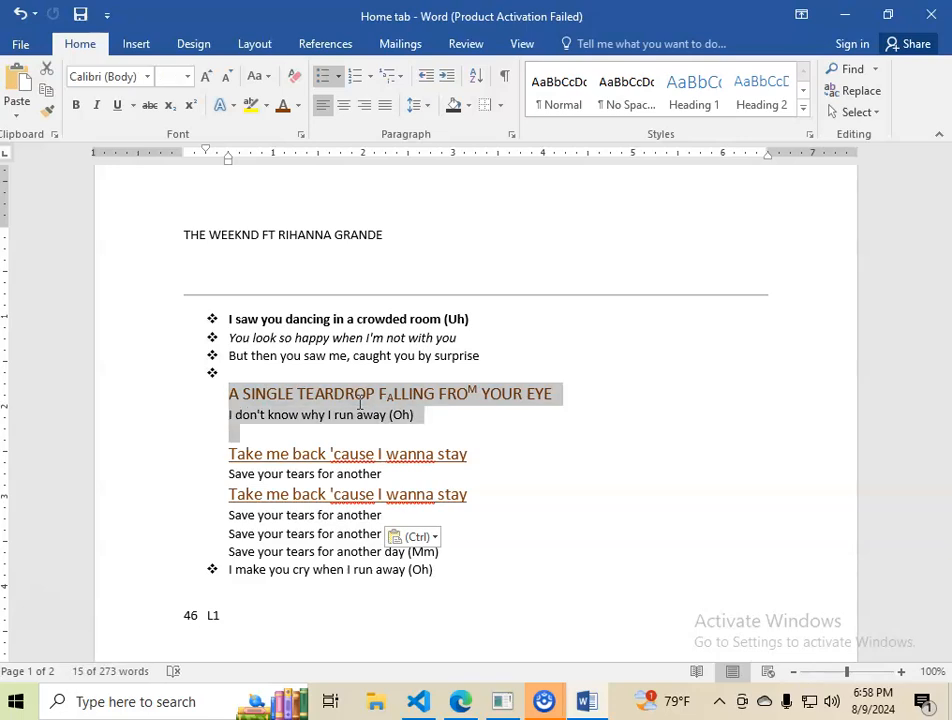
key(shift+Down)
key(shift+Down)
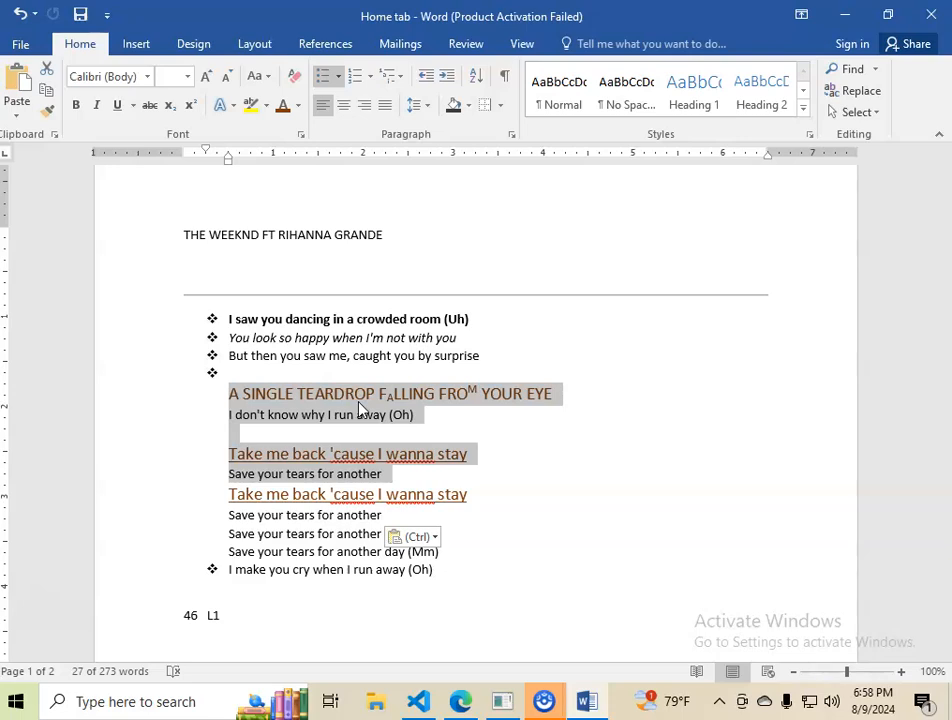
key(shift+Down)
key(shift+Down)
key(shift+Down)
key(shift+Down)
key(shift+Down)
key(shift+Down)
key(shift+Down)
key(shift+Down)
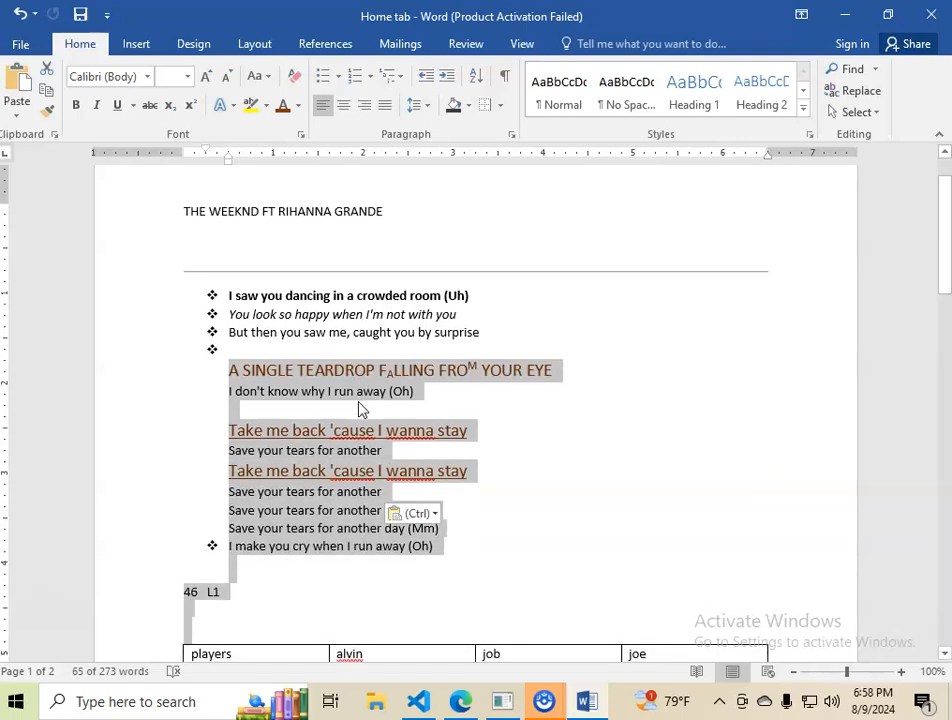
click(463, 401)
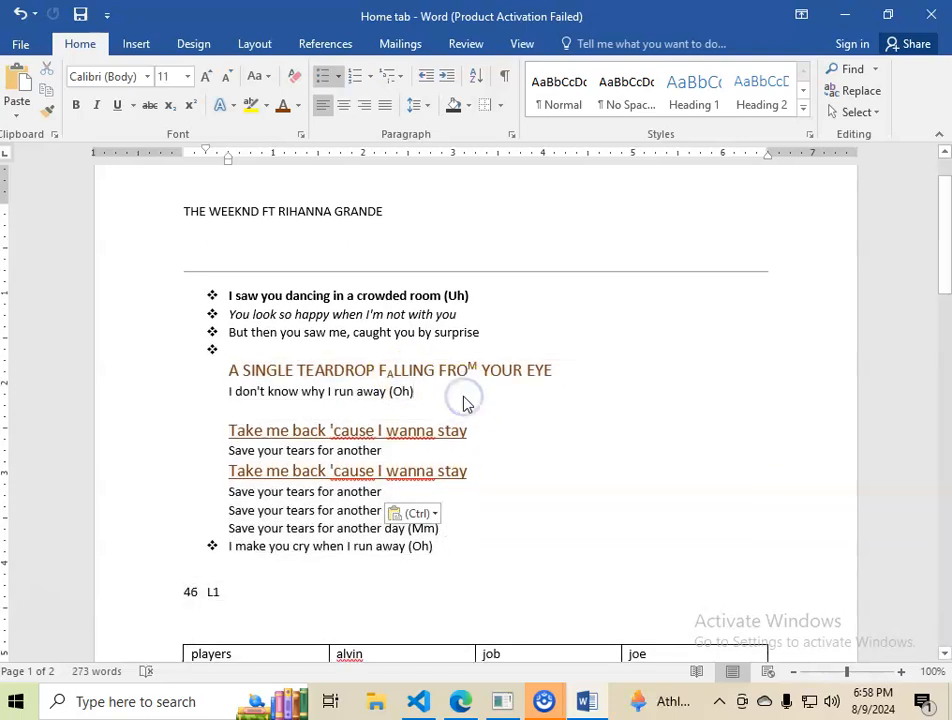